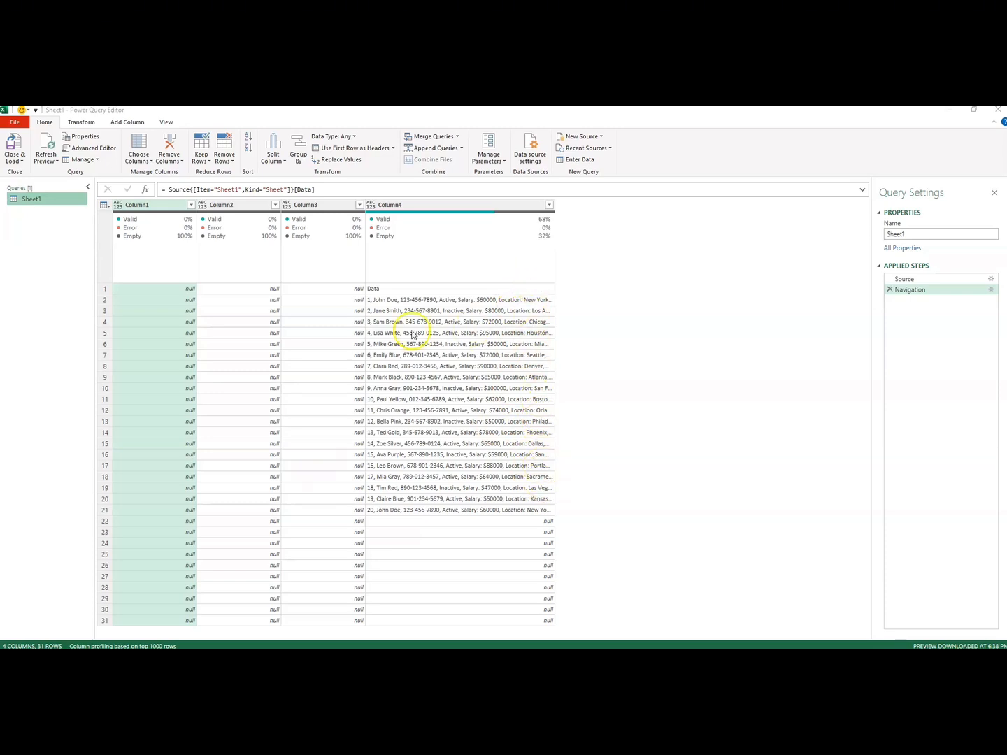
# - Remove every column except Column4, which holds the raw employee data
pyautogui.moveTo(162, 241)
pyautogui.click(398, 208)
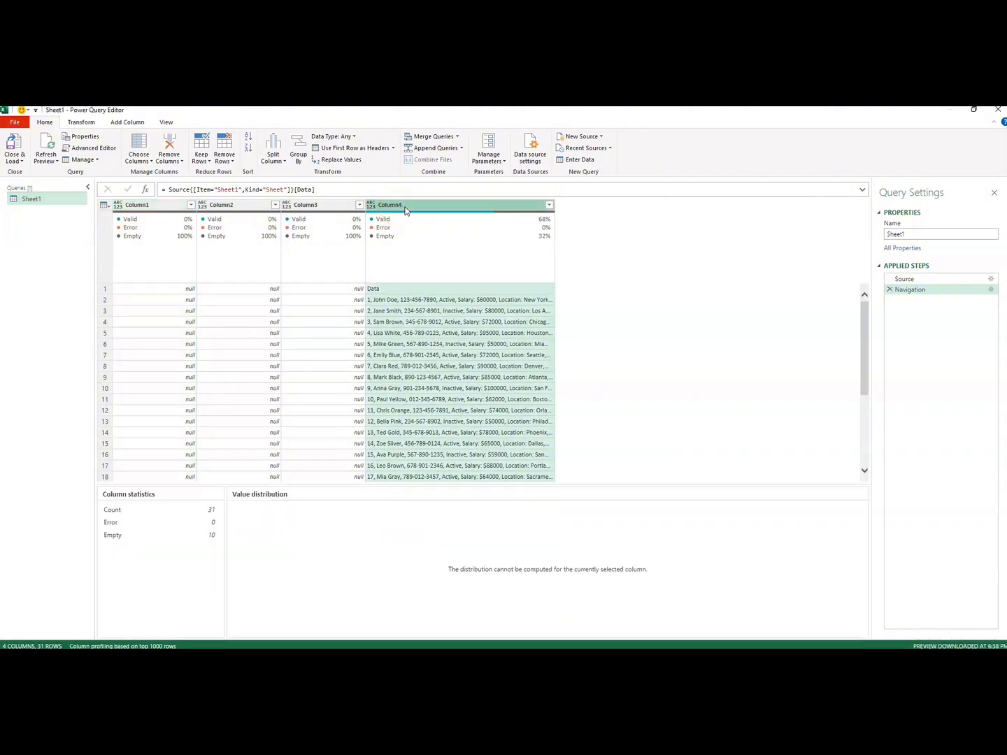
pyautogui.click(182, 163)
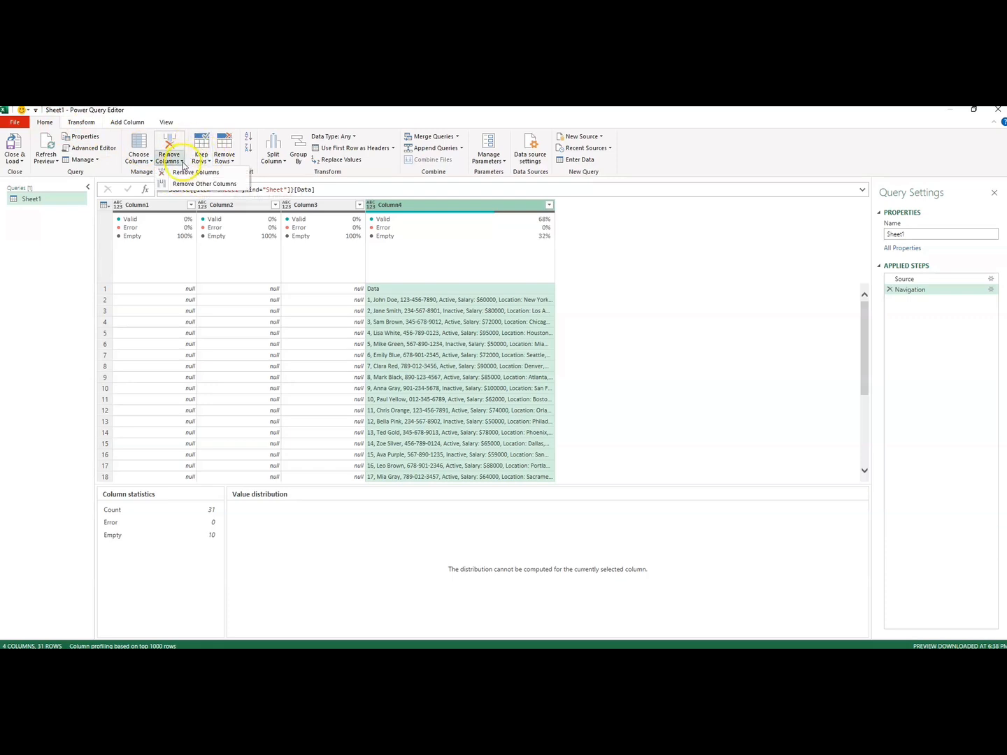
pyautogui.click(190, 184)
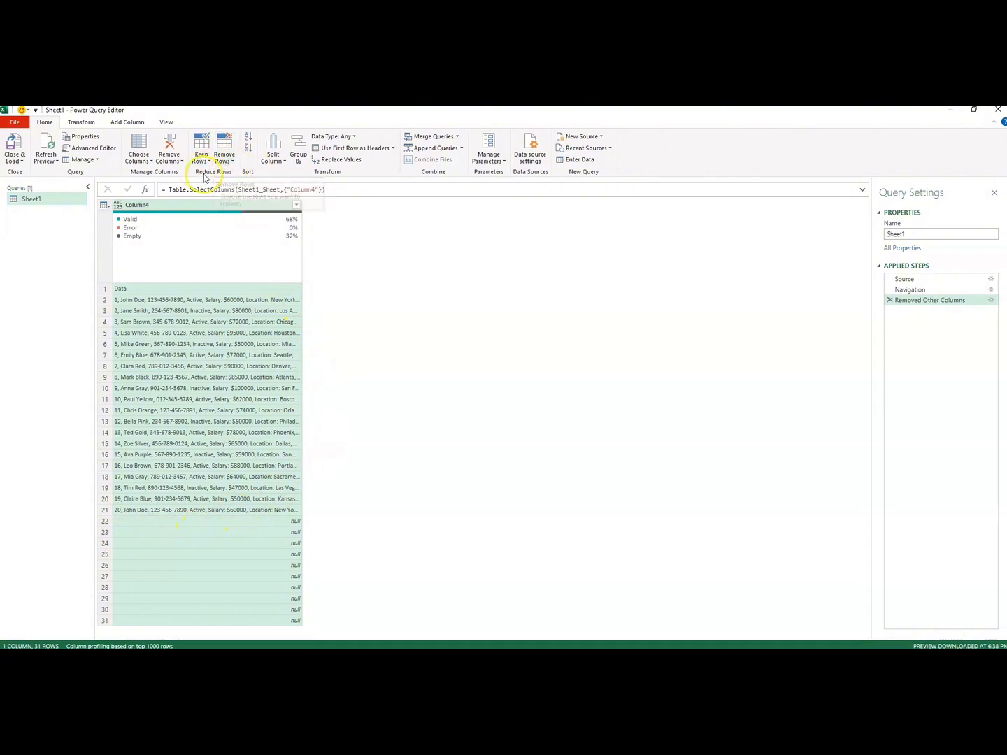
# - Remove the bottom 10 empty rows from the table
pyautogui.click(225, 159)
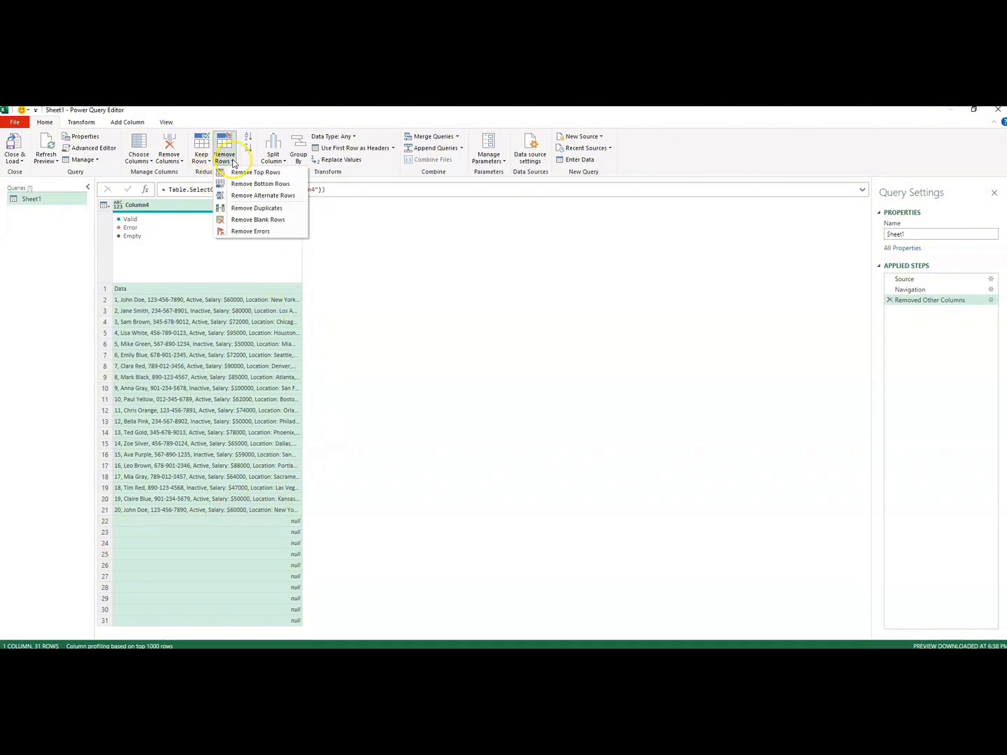
pyautogui.click(236, 185)
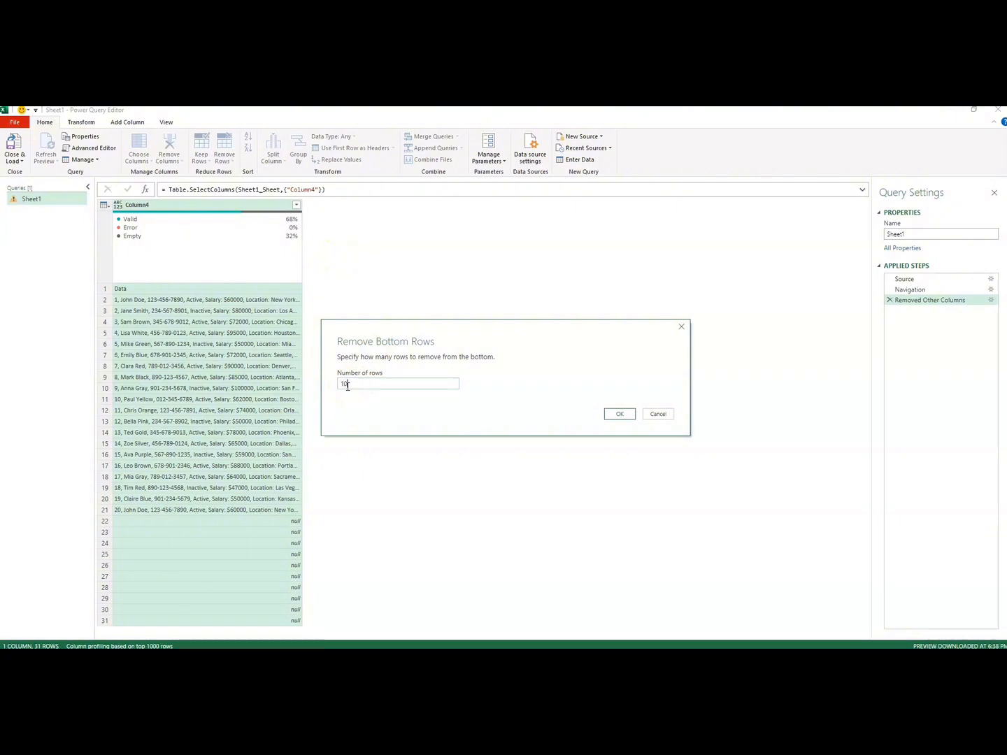
pyautogui.click(617, 416)
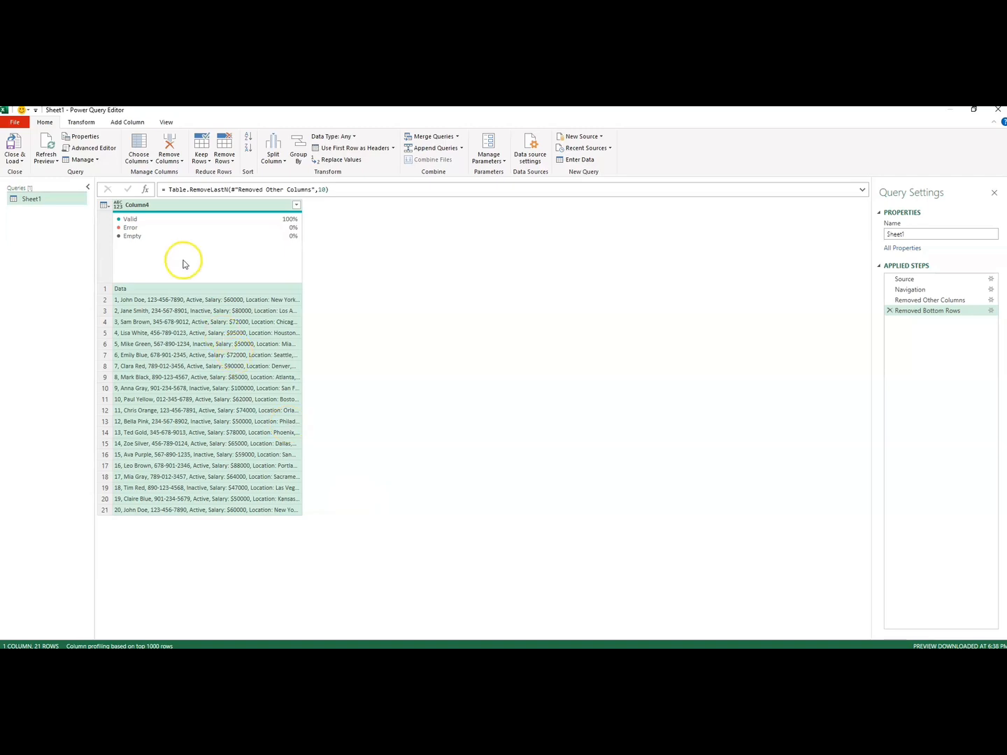
# - Split Column4 by the comma delimiter at each occurrence
pyautogui.click(160, 207)
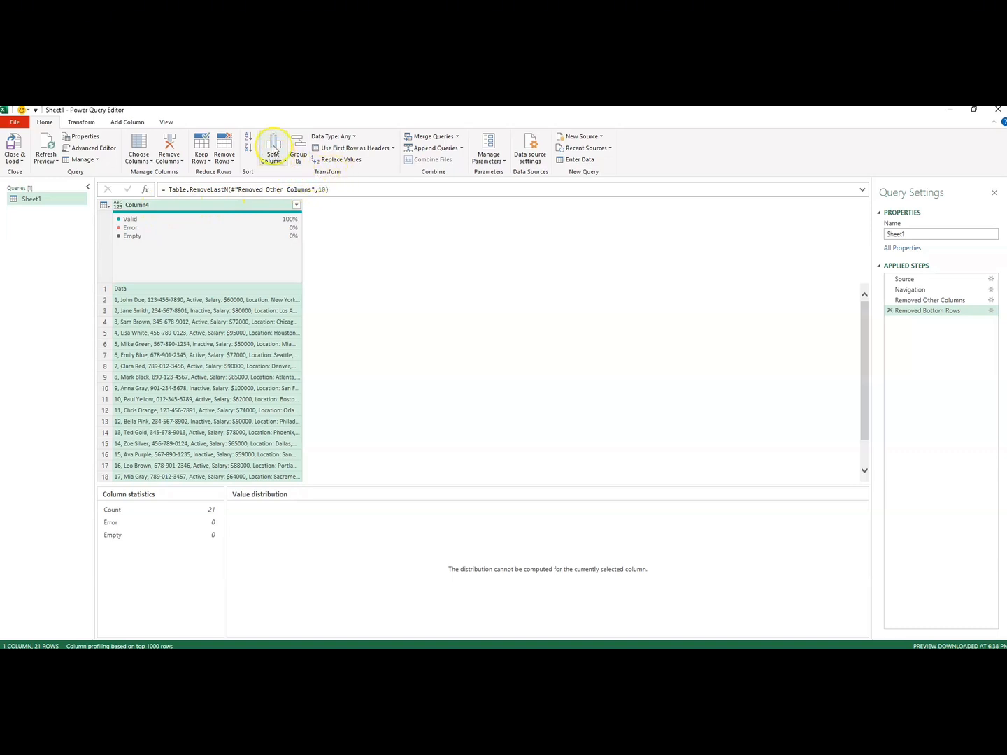
pyautogui.click(284, 163)
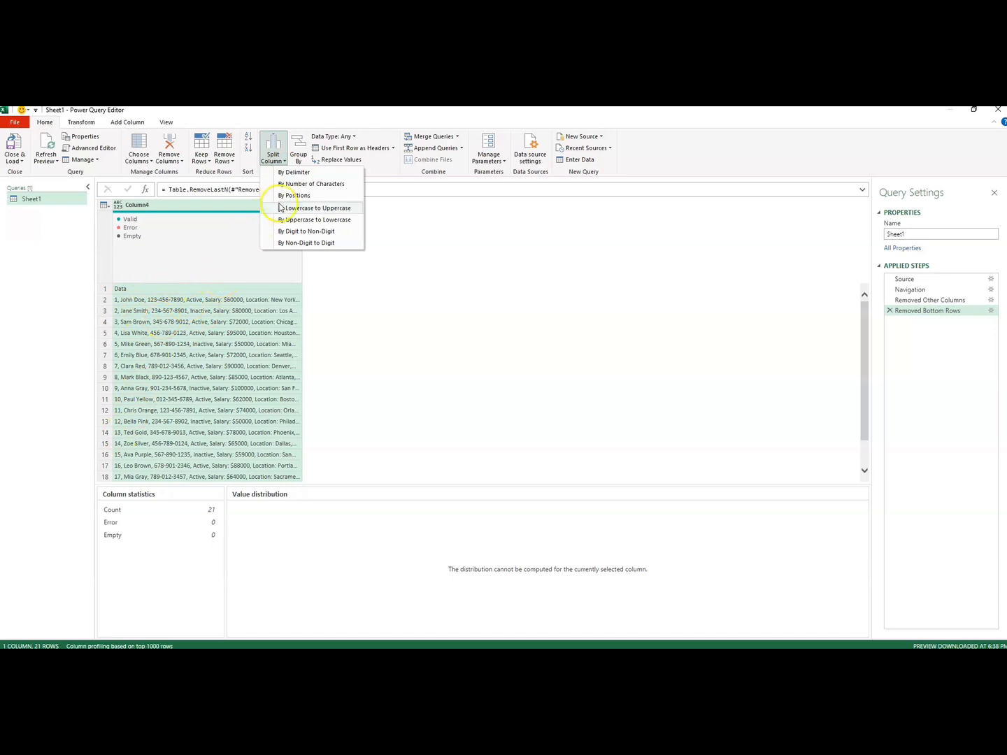
pyautogui.click(294, 172)
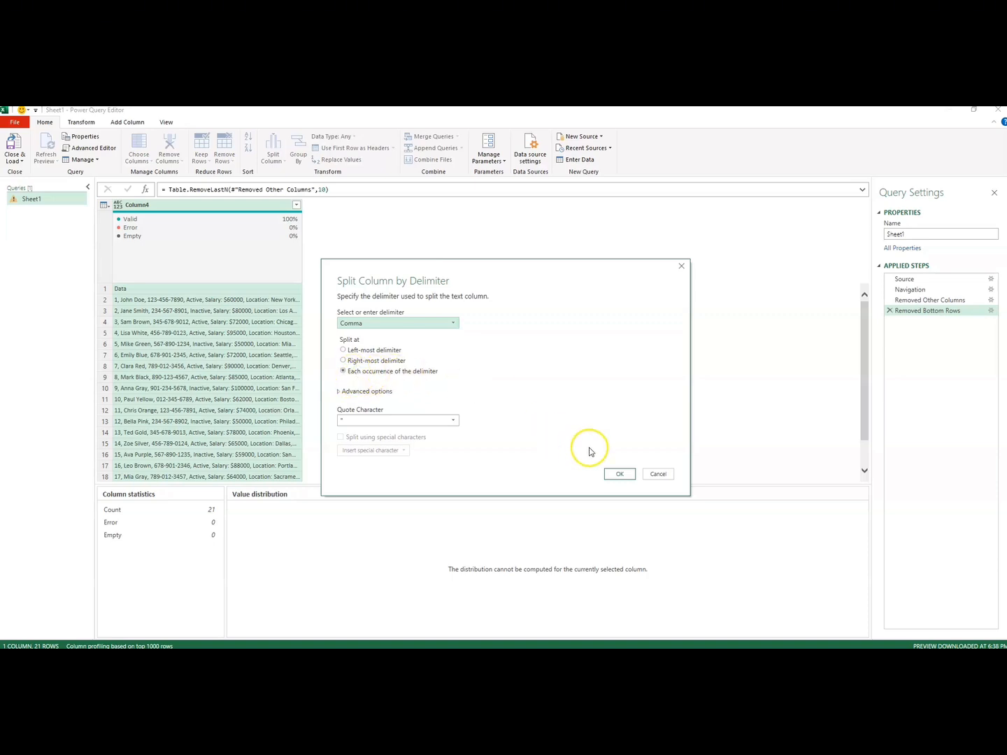
pyautogui.click(619, 474)
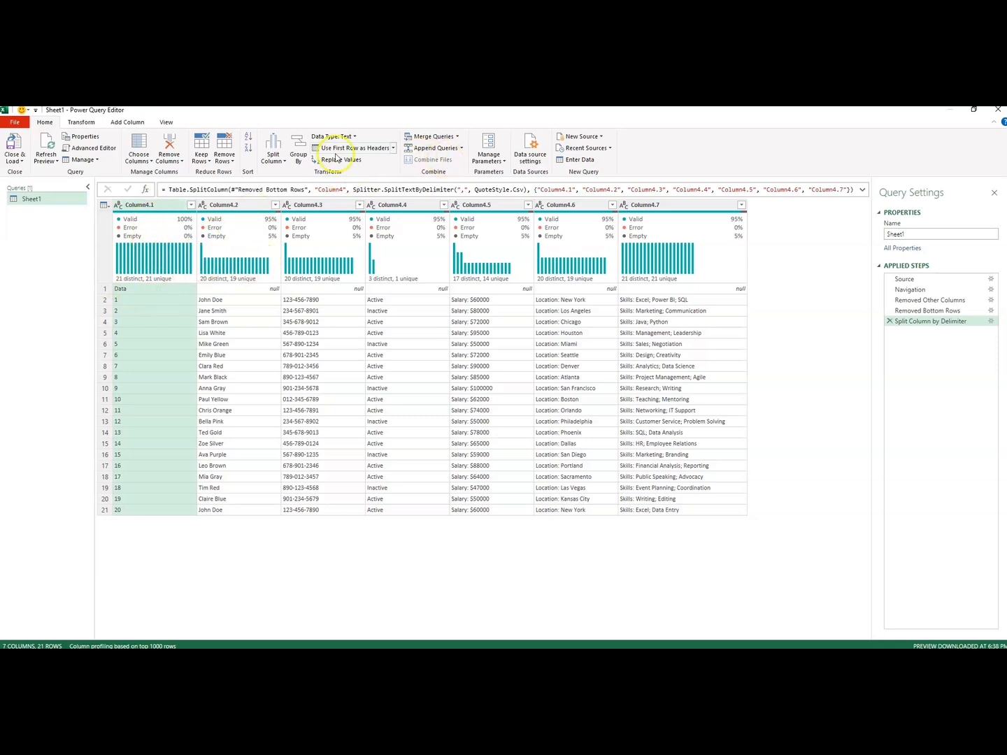
# - Use the first row as headers and rename the Data column to ID
pyautogui.click(372, 150)
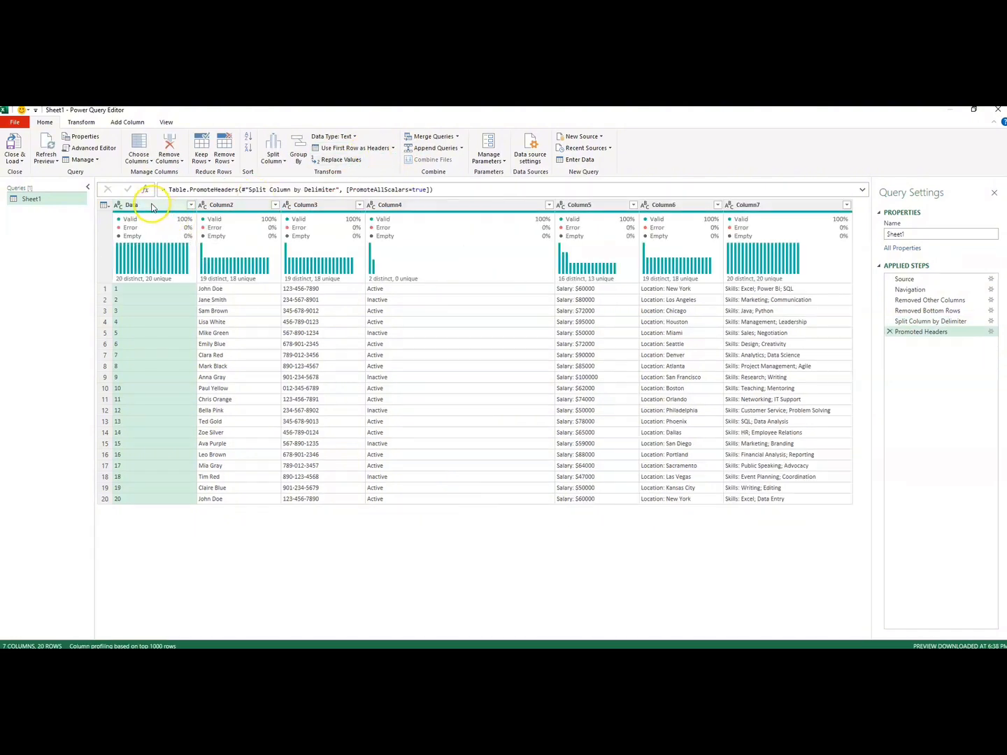
pyautogui.doubleClick(151, 204)
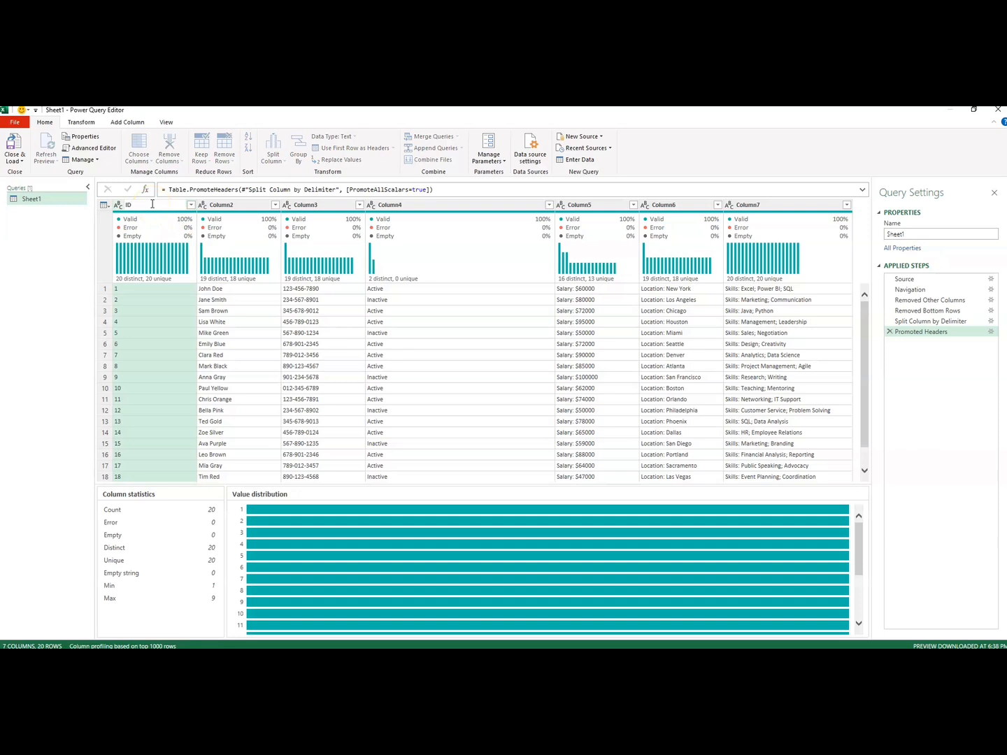
pyautogui.write('ID')
pyautogui.press('Return')
# - Rename Column2 to Full Name and Column3 to Contact
pyautogui.click(224, 206)
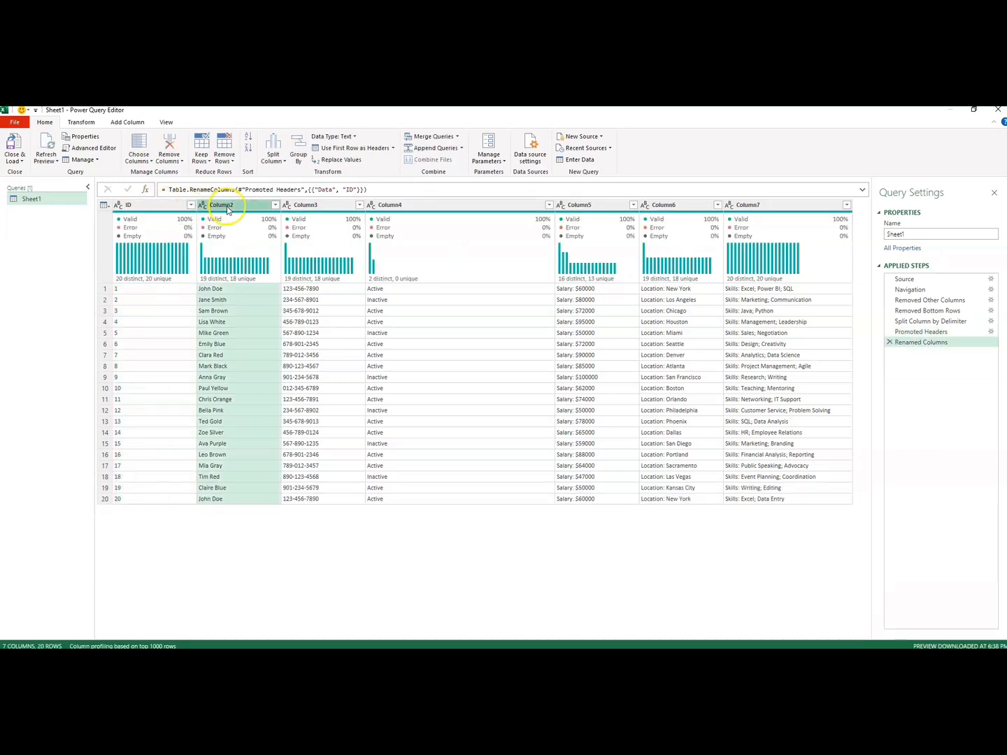
pyautogui.doubleClick(228, 206)
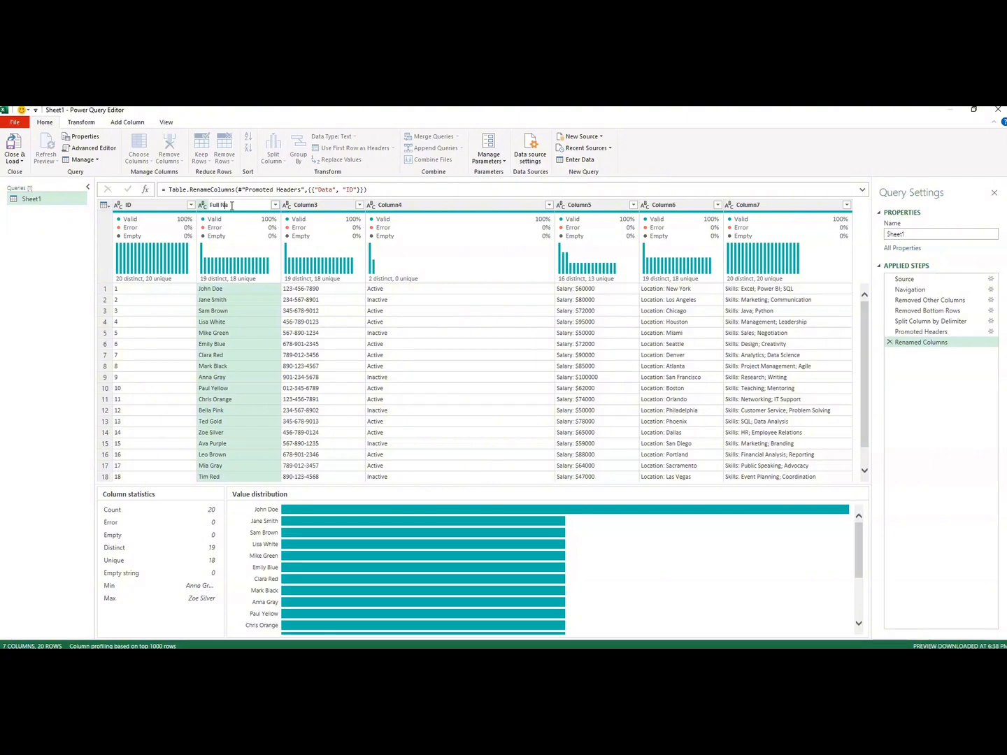
pyautogui.press('Return')
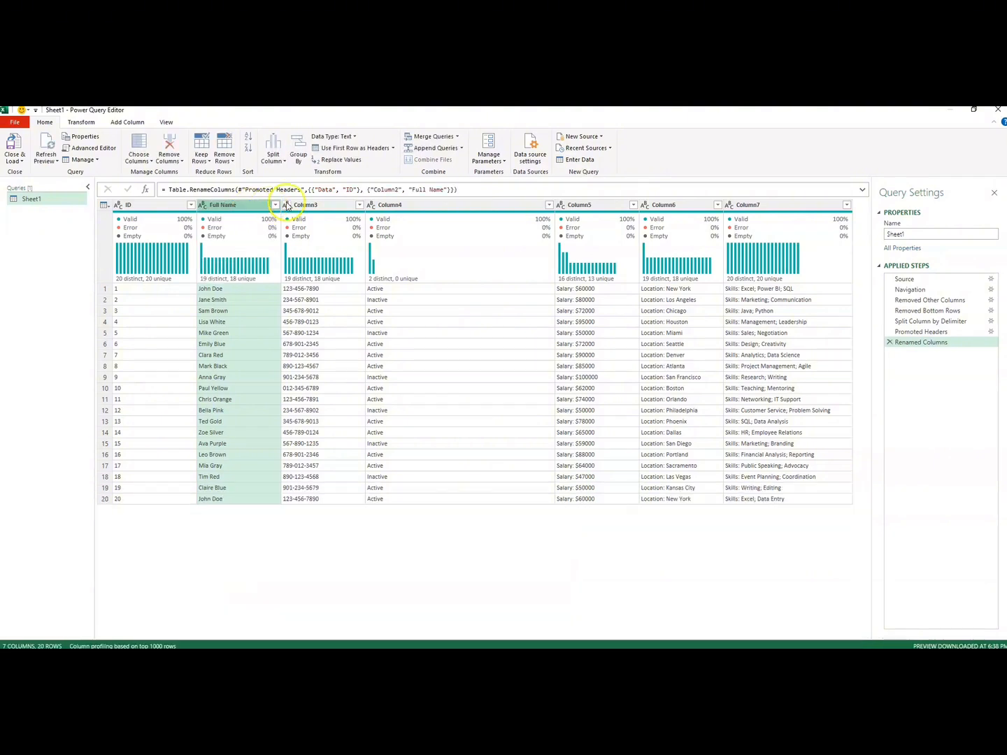
pyautogui.click(315, 206)
pyautogui.doubleClick(315, 205)
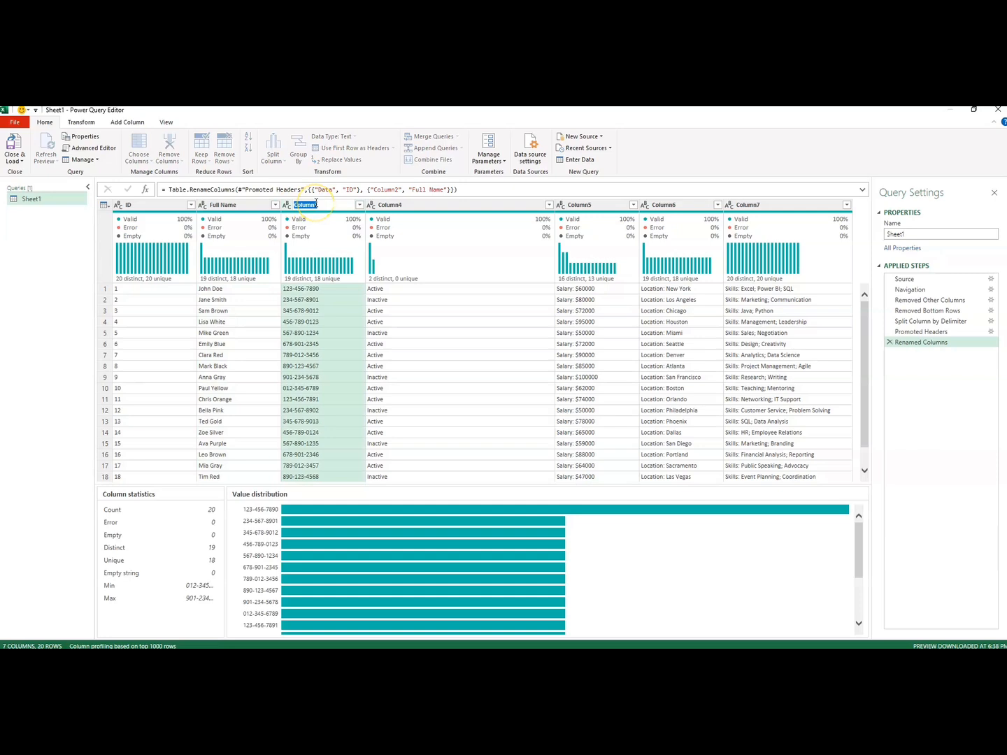
pyautogui.press('BackSpace')
pyautogui.press('Return')
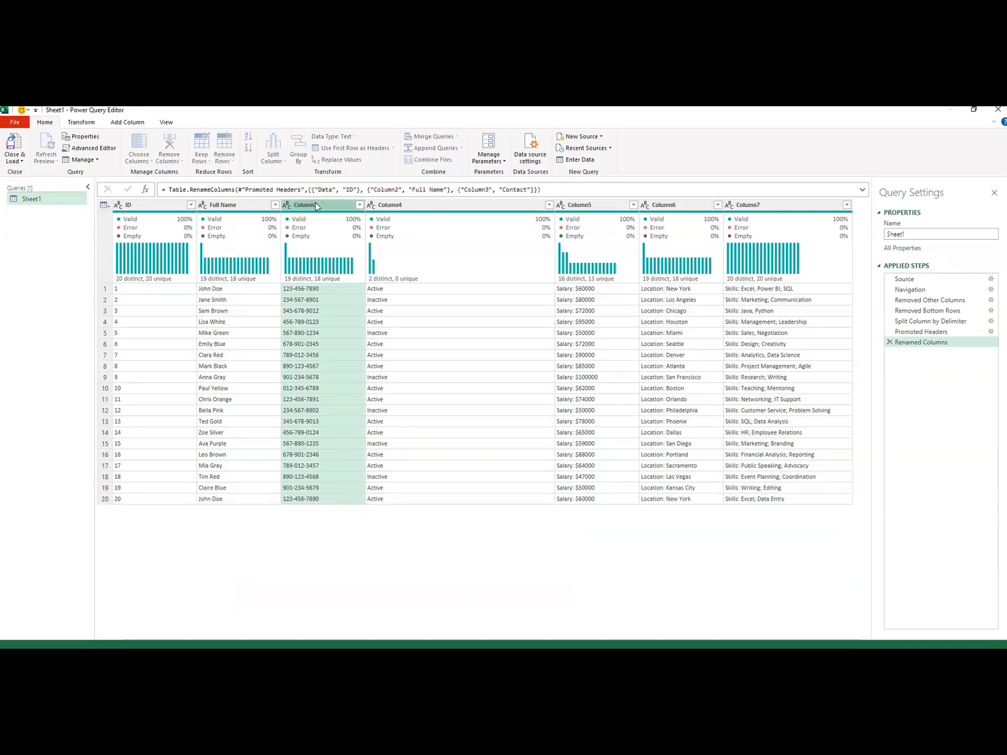
# - Rename Column4 to Status and Column5 to Salary
pyautogui.click(391, 205)
pyautogui.doubleClick(393, 204)
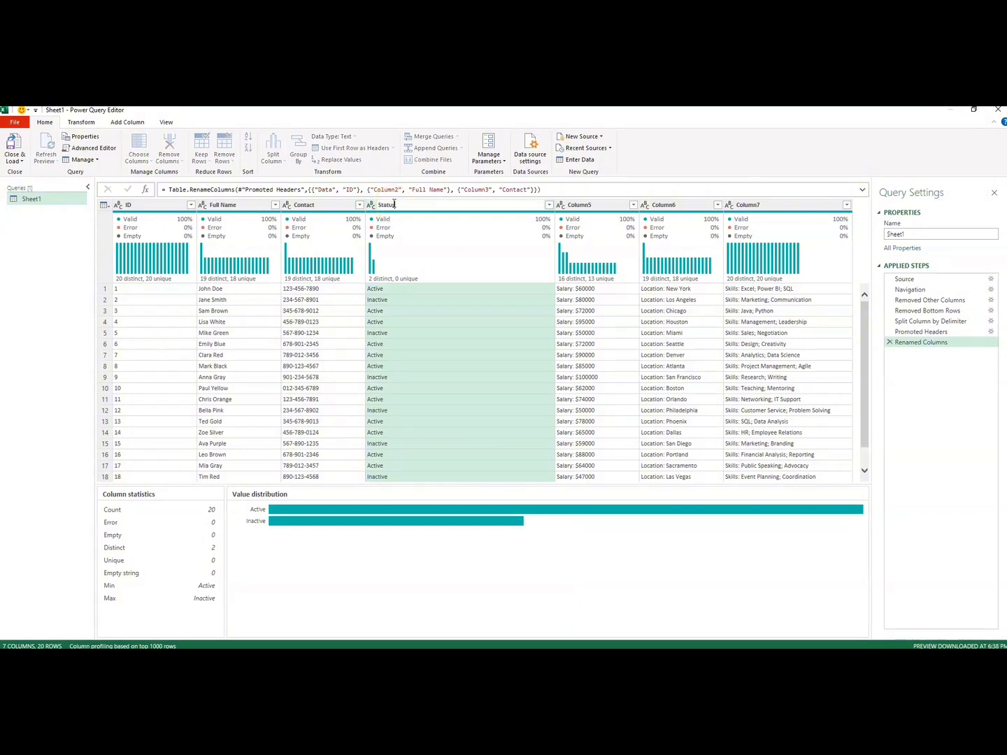
pyautogui.write('Status')
pyautogui.press('Return')
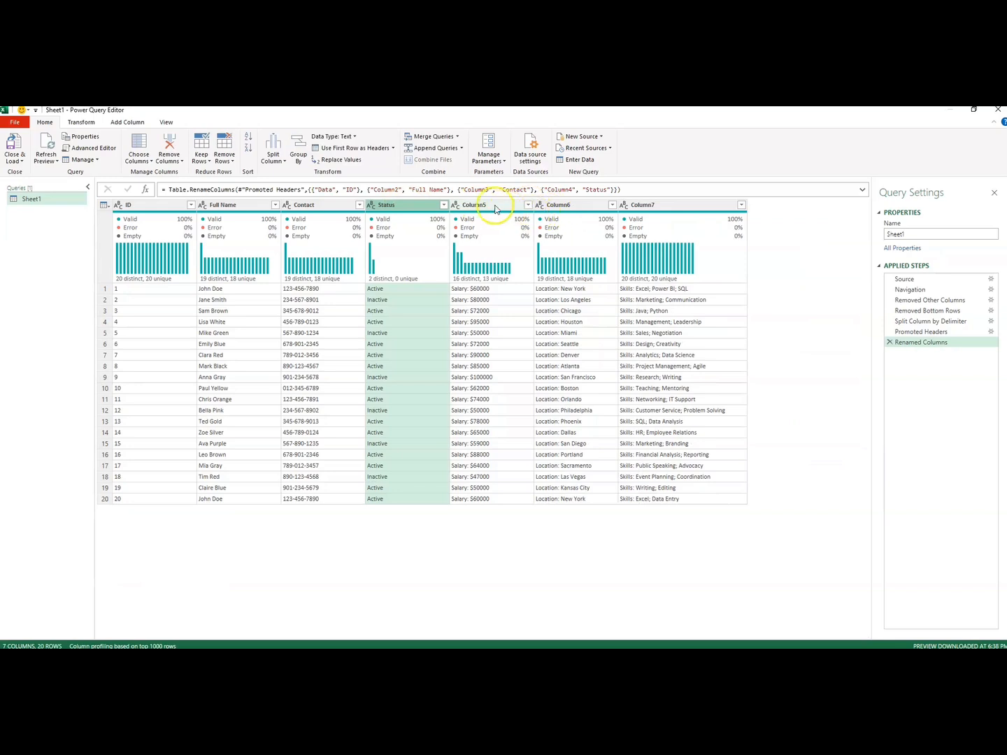
pyautogui.click(486, 206)
pyautogui.doubleClick(483, 205)
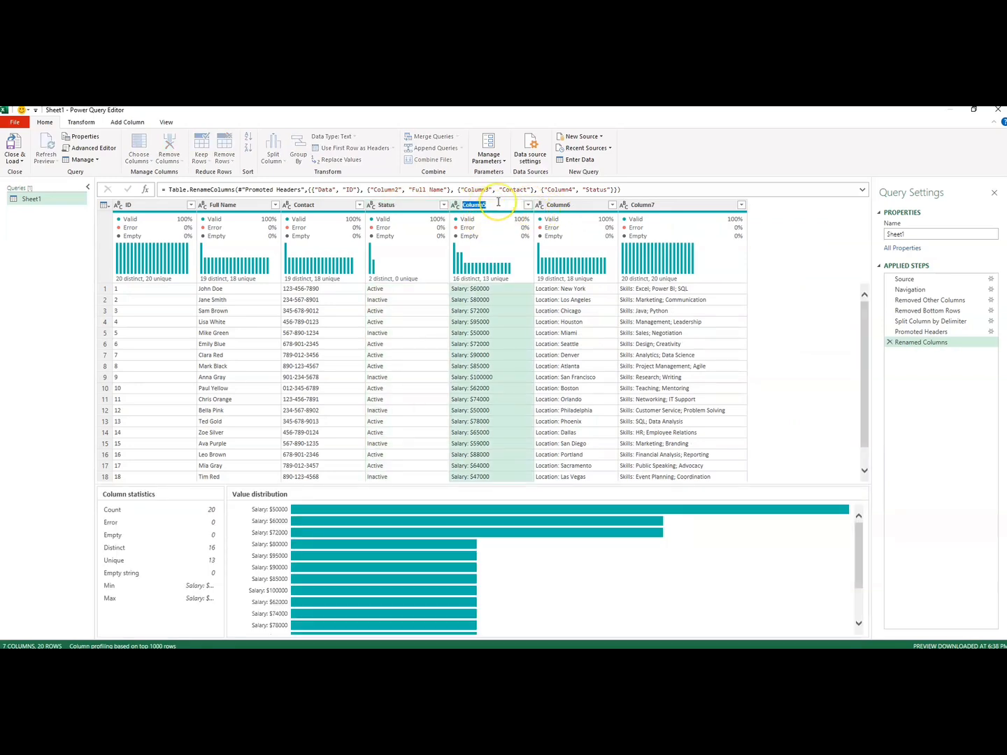
pyautogui.press('BackSpace')
pyautogui.write('Salary')
pyautogui.press('Return')
# - Rename Column6 to Location and Column7 to Skills
pyautogui.click(580, 204)
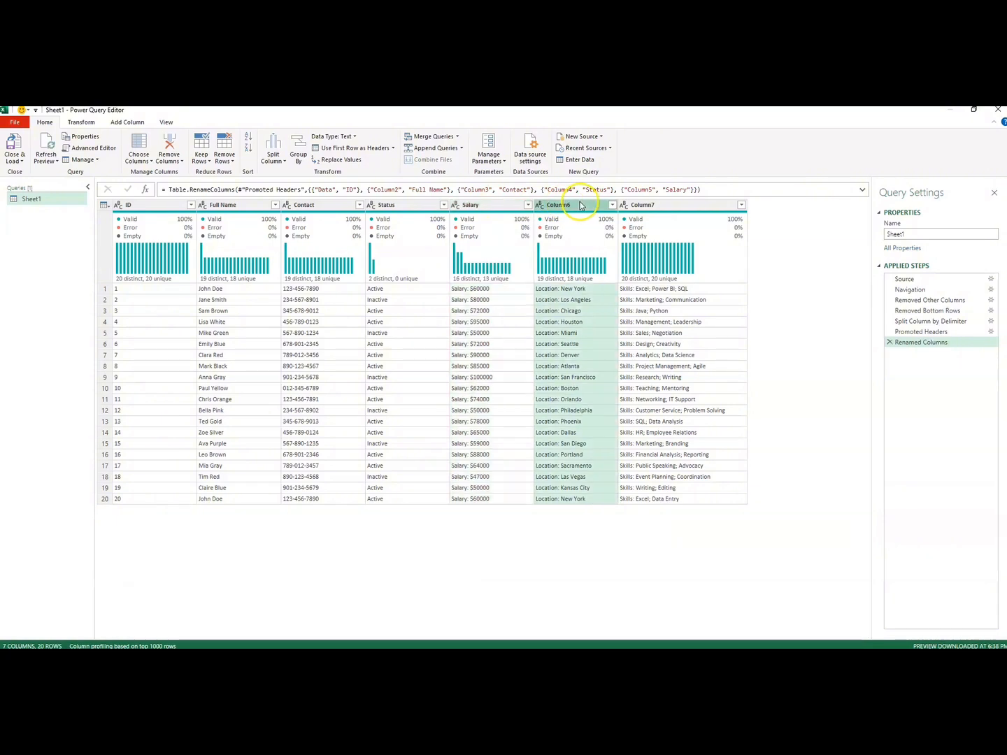
pyautogui.doubleClick(579, 205)
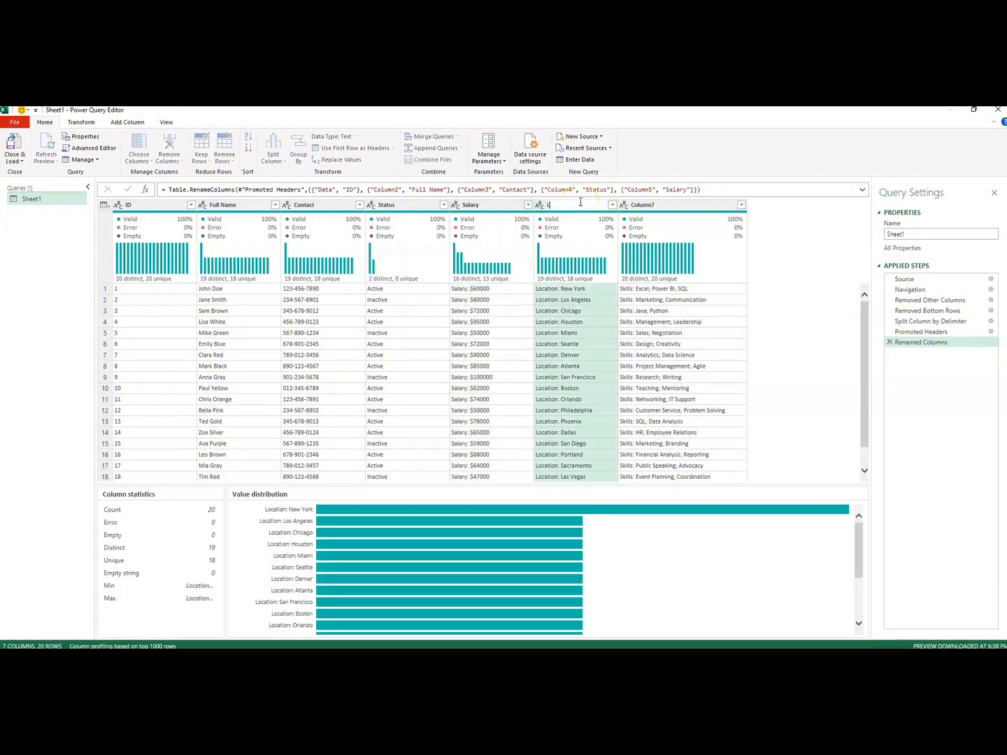
pyautogui.write('ion')
pyautogui.click(640, 209)
pyautogui.doubleClick(657, 204)
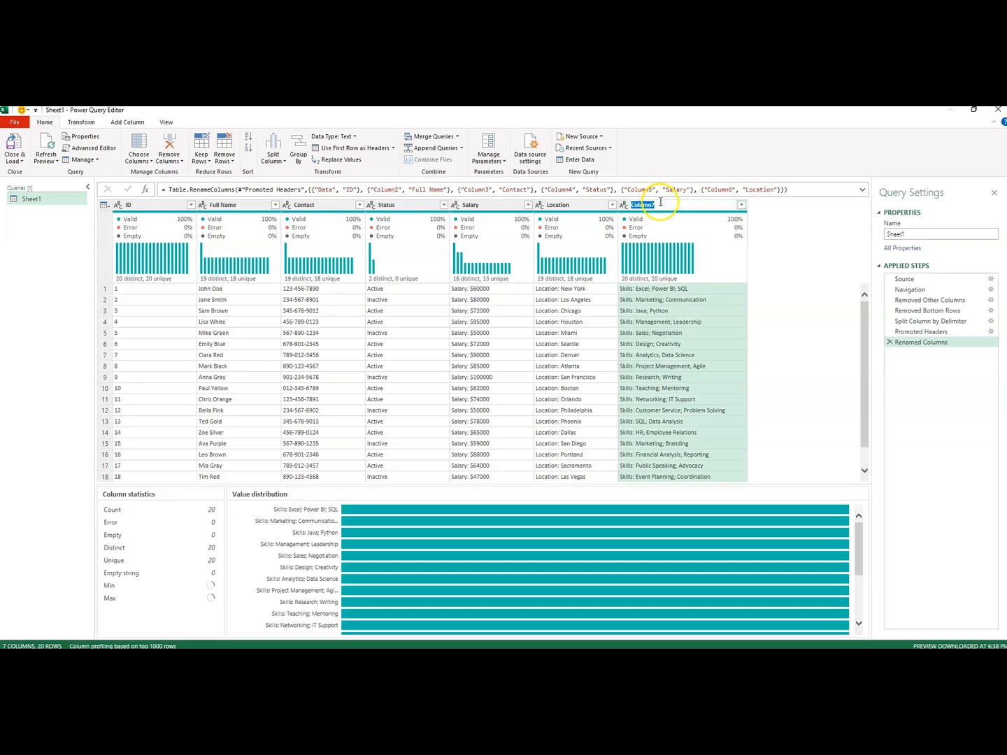
pyautogui.press('BackSpace')
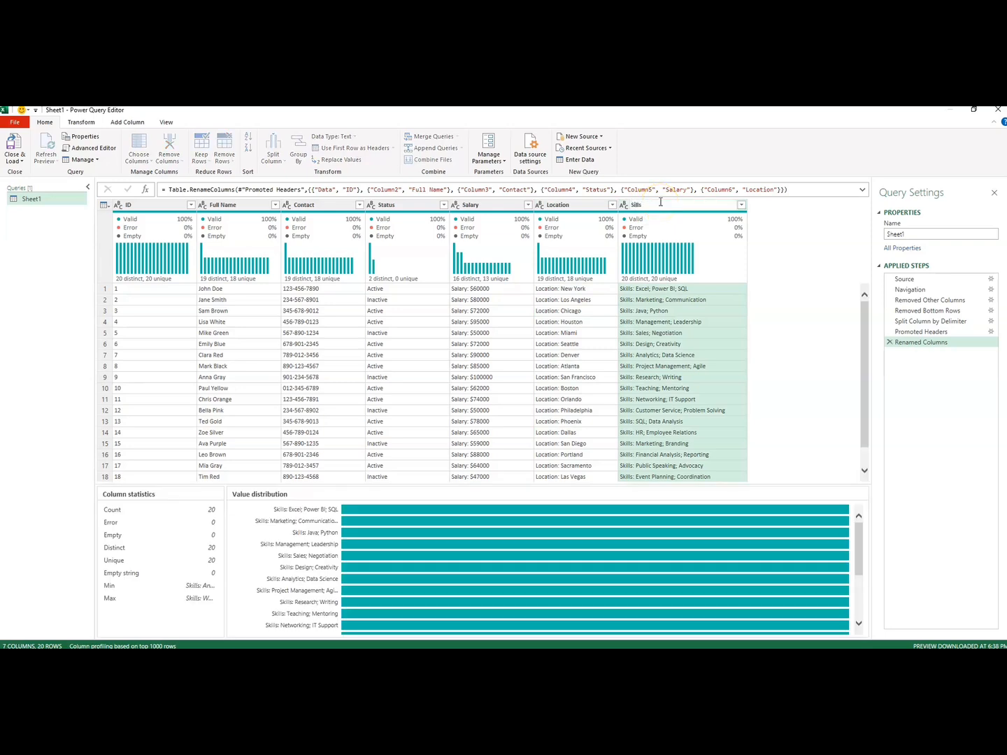
pyautogui.press('BackSpace')
pyautogui.press('Return')
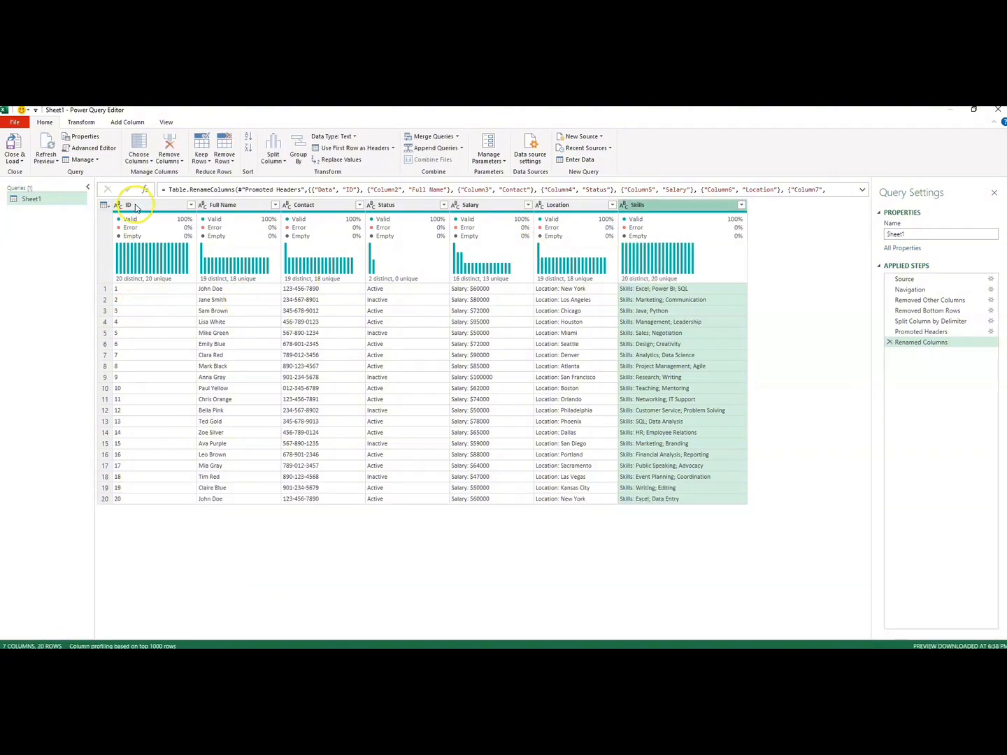
# - Examine the values and statistics of the ID, Full Name, Contact and Status columns one after another
pyautogui.click(133, 206)
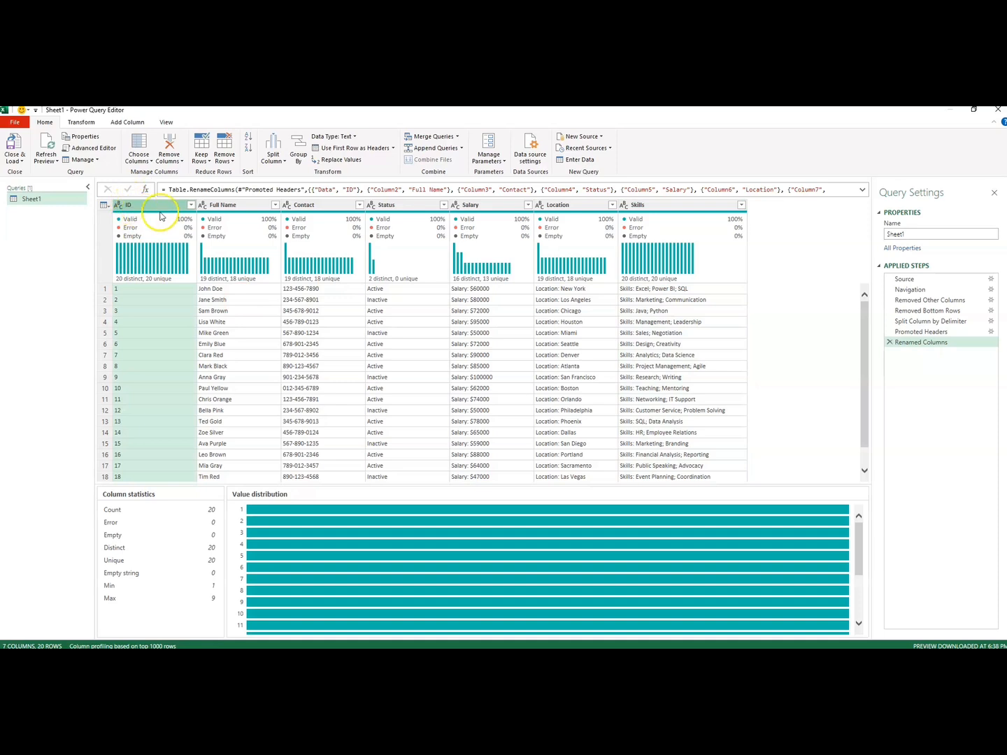
pyautogui.click(221, 205)
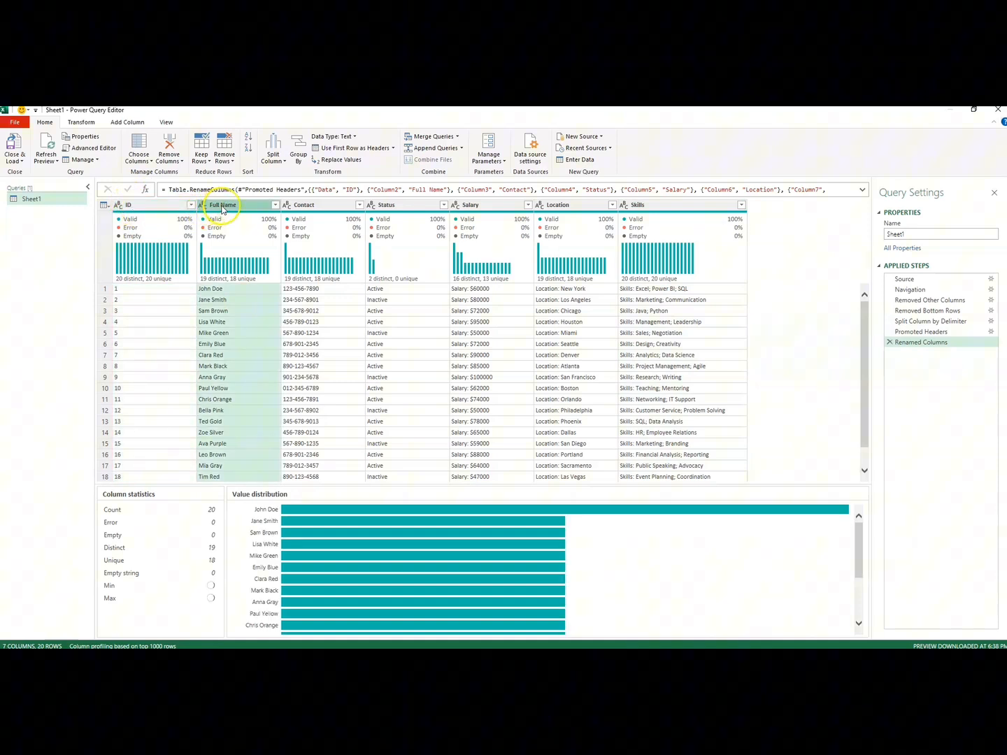
pyautogui.click(307, 205)
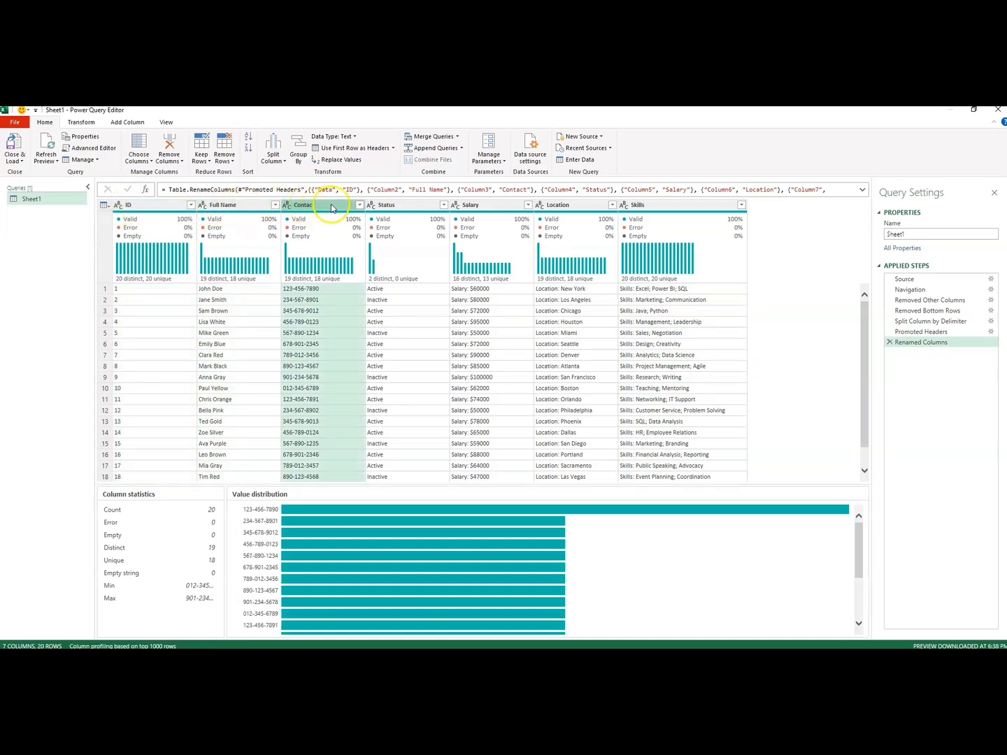
pyautogui.click(394, 206)
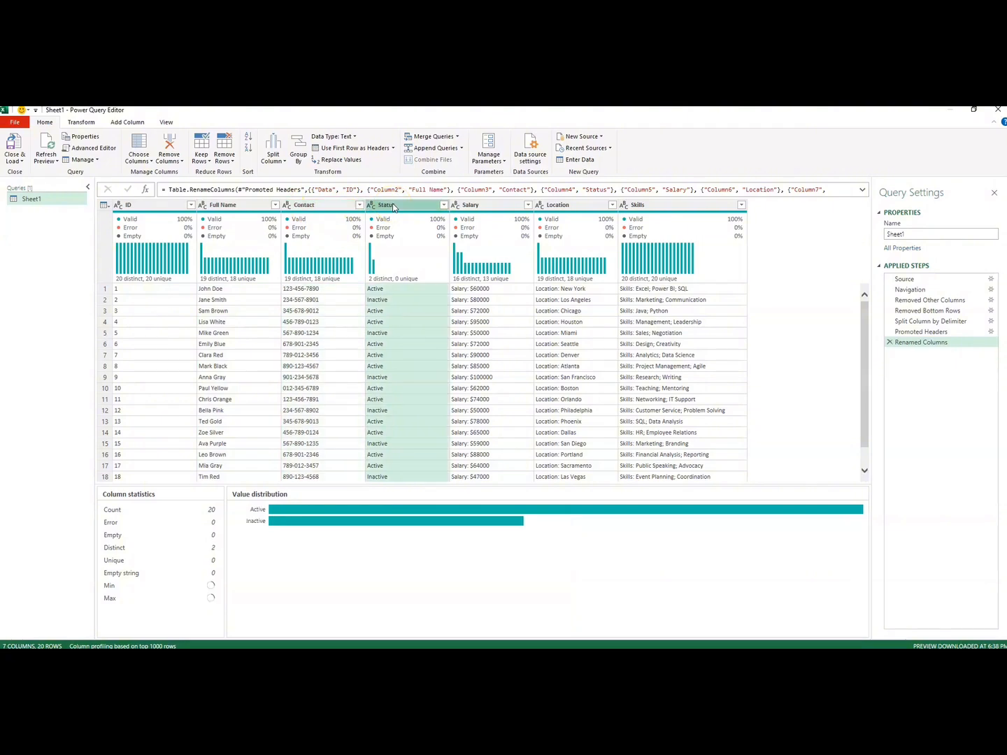
# - Try splitting the Salary column by non-digit to digit, and delete that split from the applied steps
pyautogui.click(473, 208)
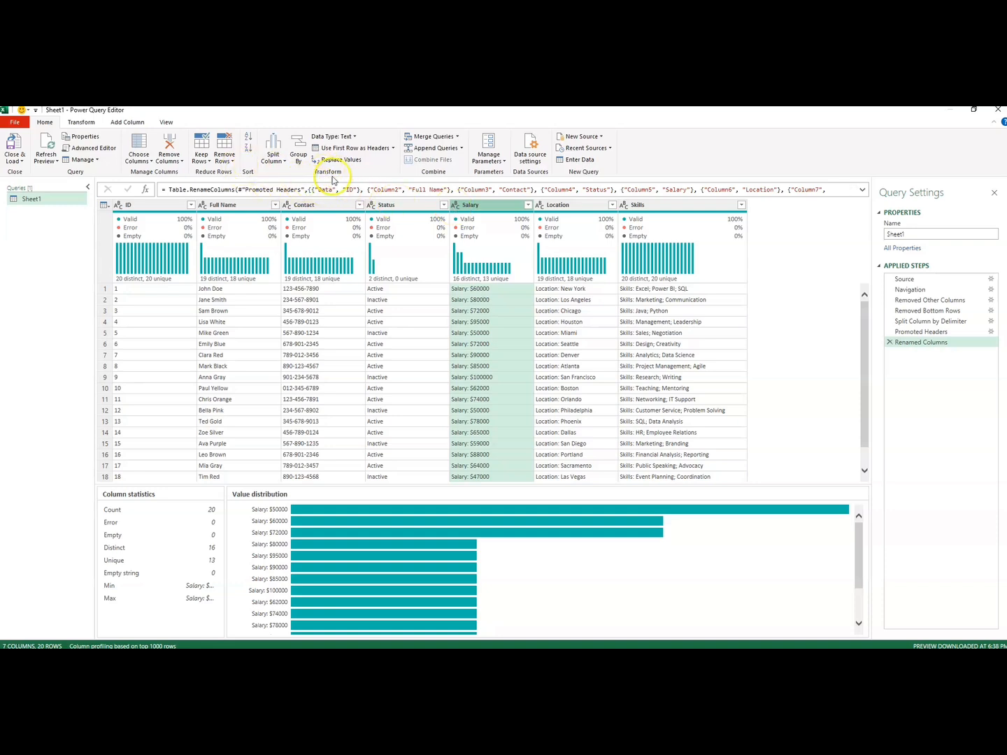
pyautogui.click(285, 162)
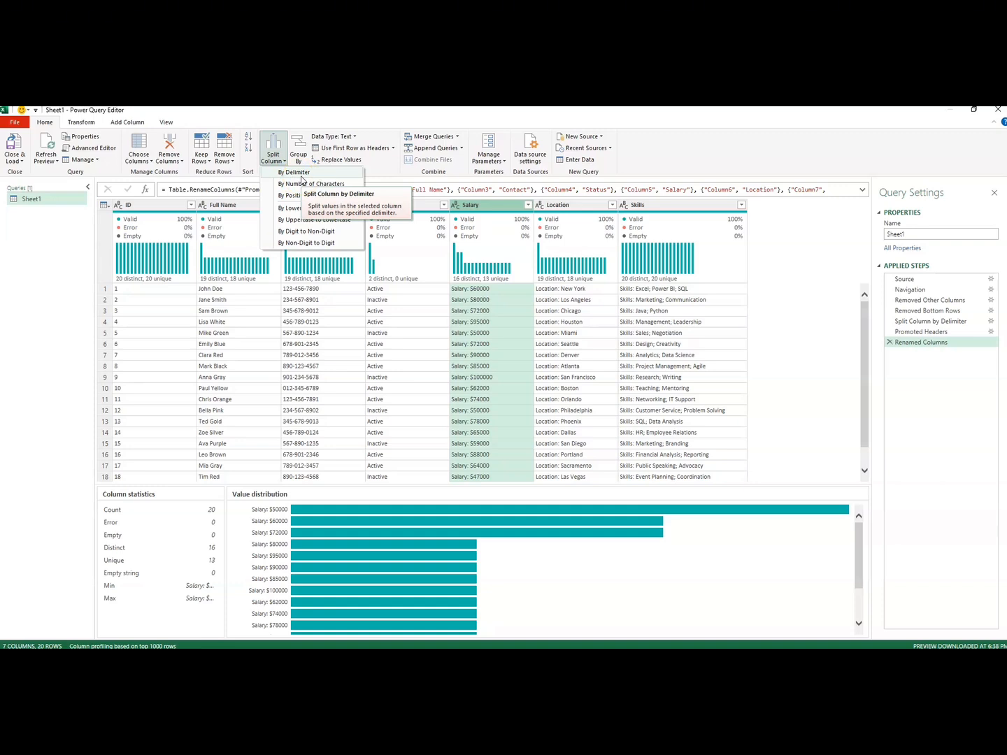
pyautogui.click(318, 186)
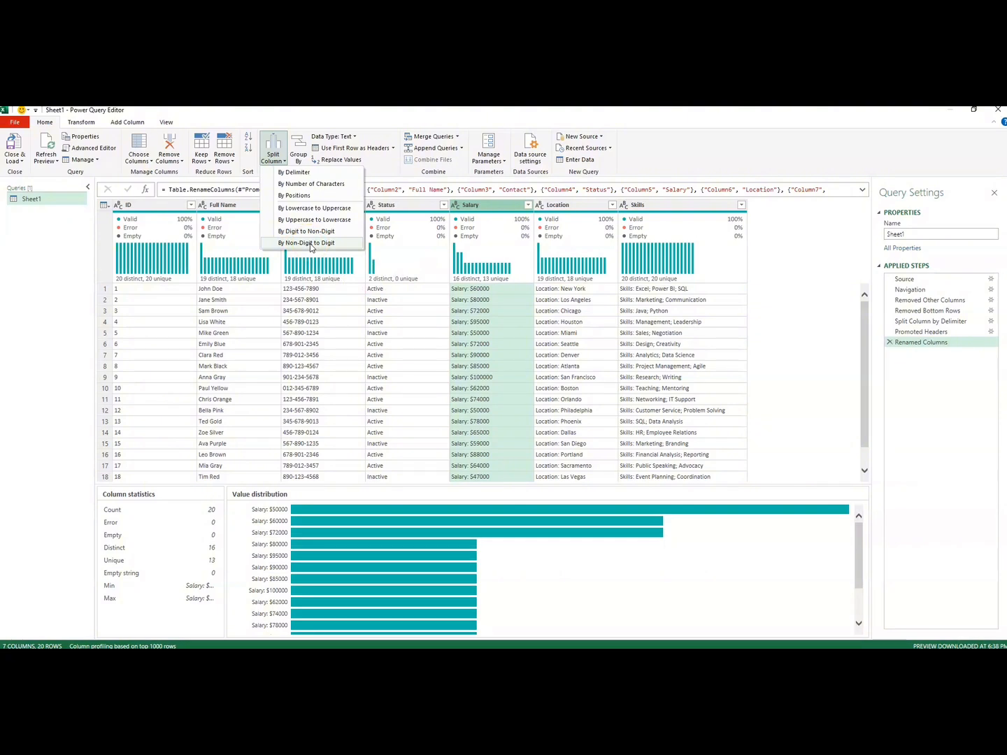
pyautogui.click(310, 244)
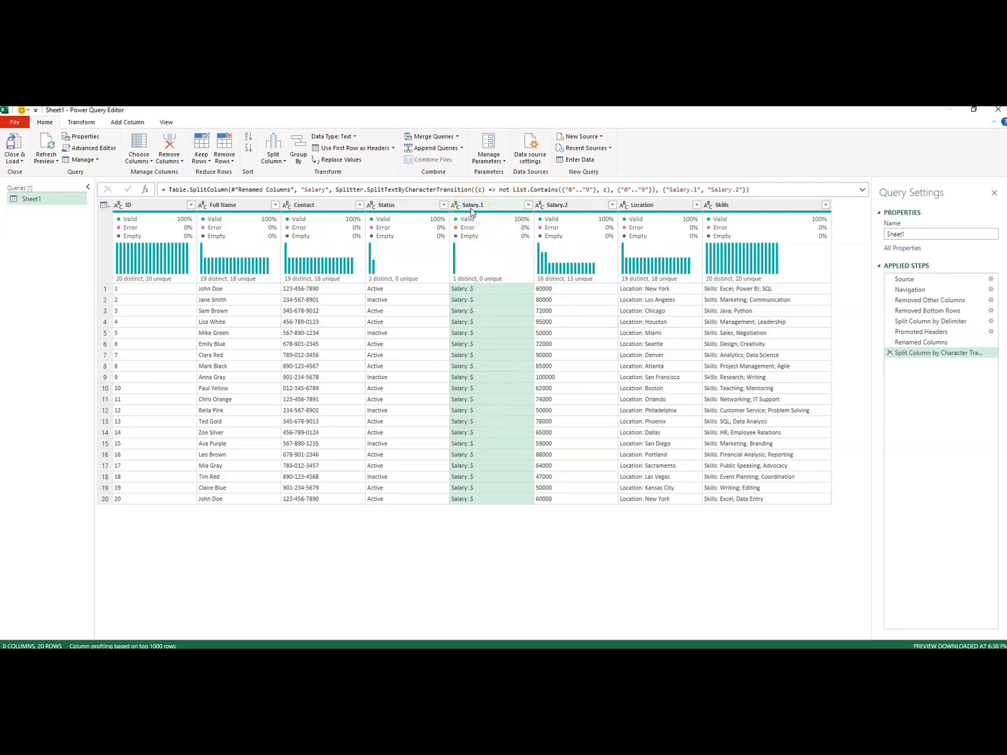
pyautogui.click(890, 353)
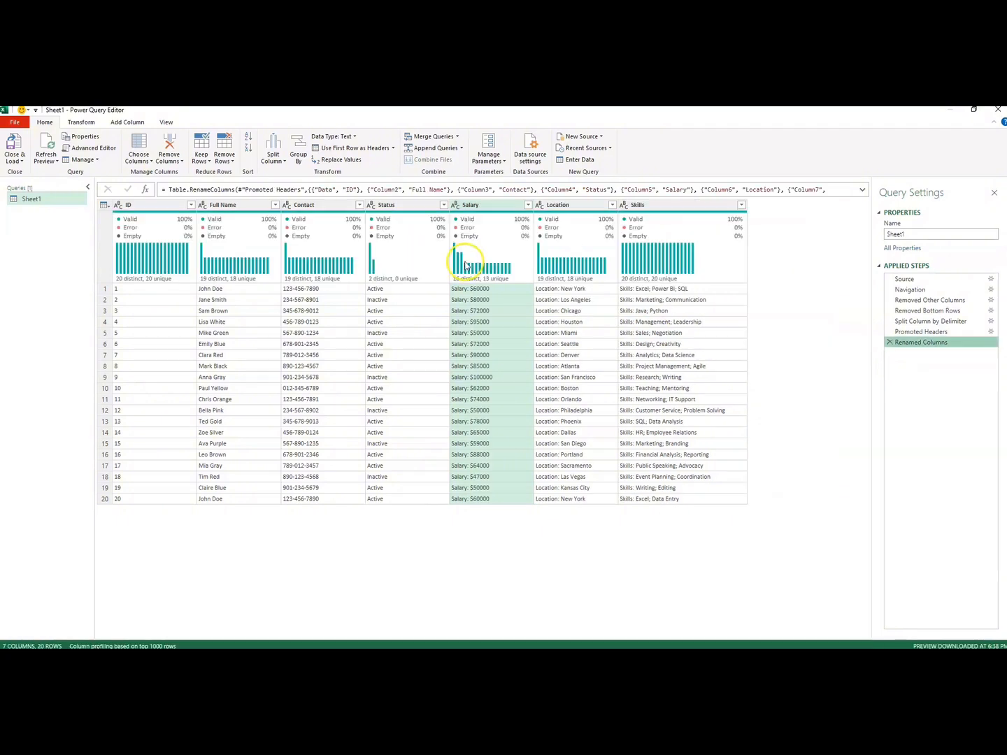
# - Split the Salary column by the colon delimiter at each occurrence
pyautogui.click(275, 158)
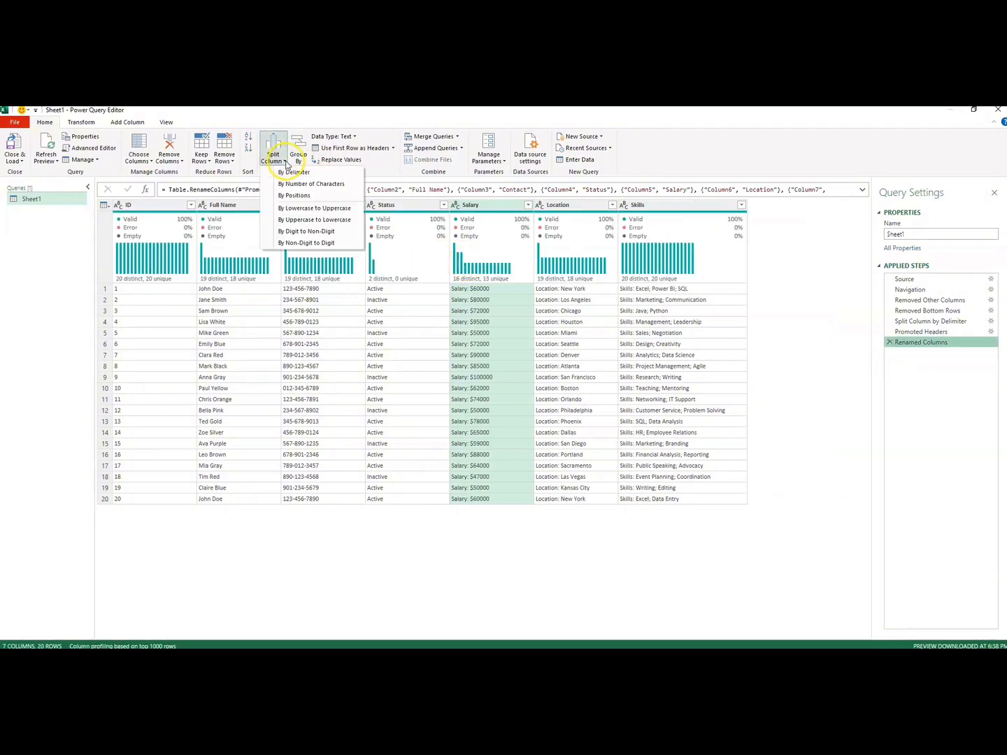
pyautogui.click(293, 173)
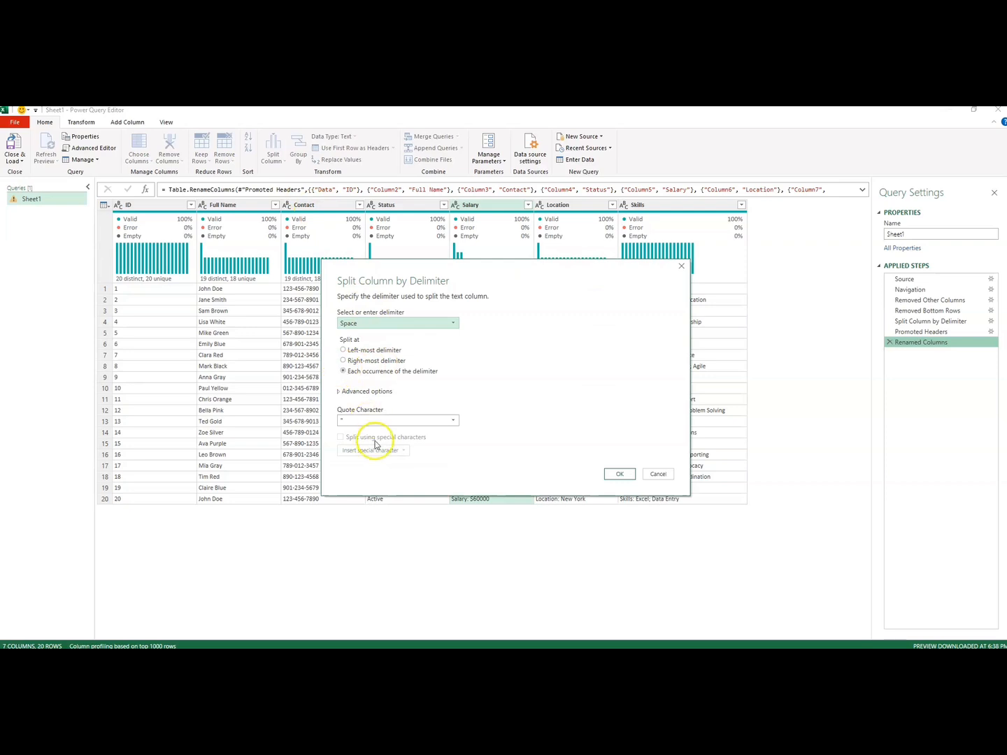
pyautogui.click(350, 324)
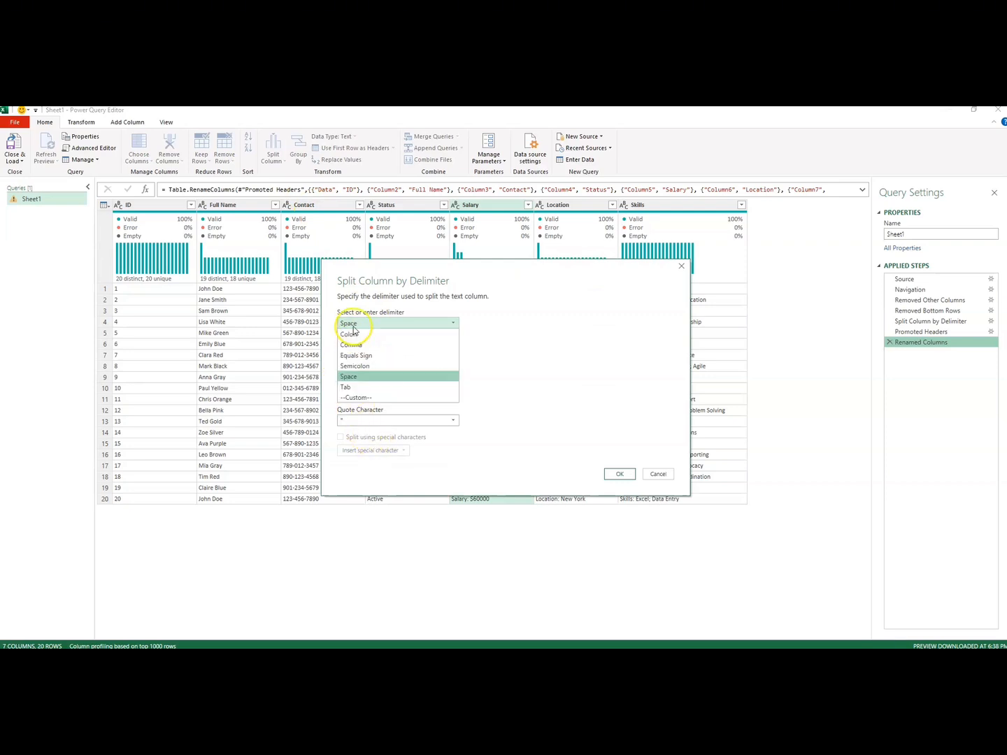
pyautogui.click(362, 367)
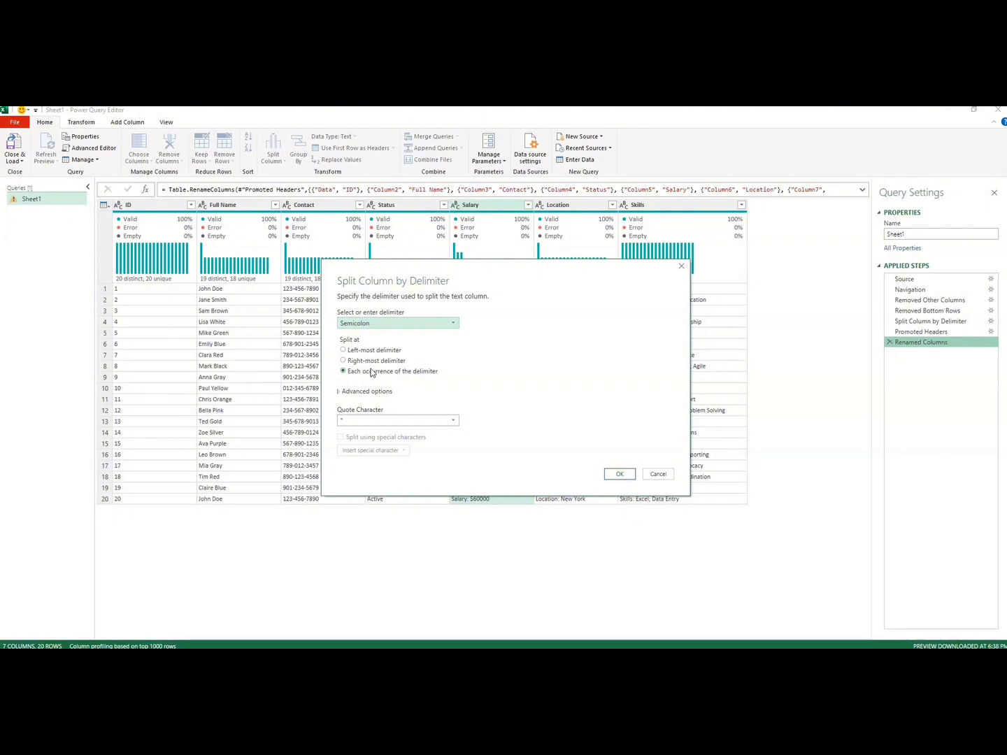
pyautogui.click(366, 326)
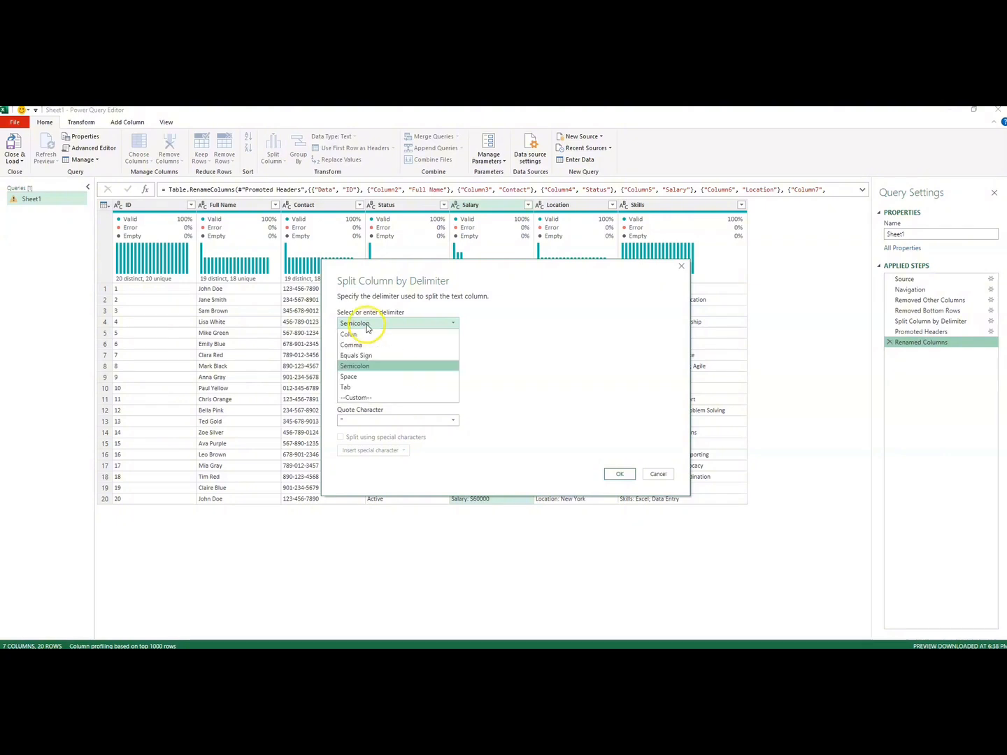
pyautogui.click(349, 337)
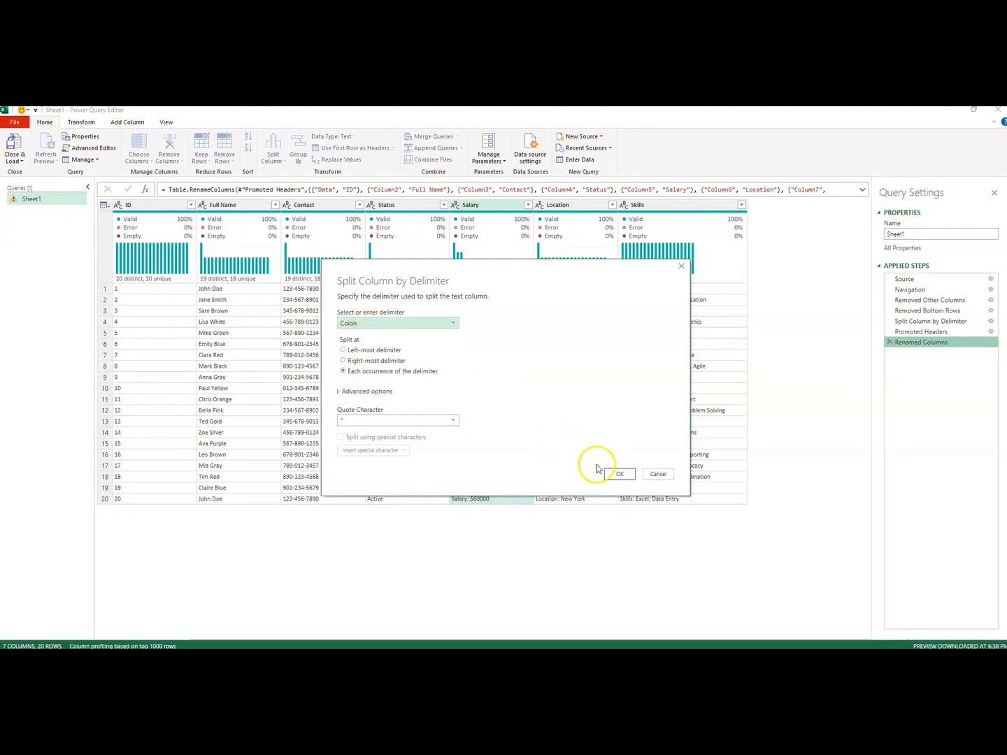
pyautogui.click(619, 475)
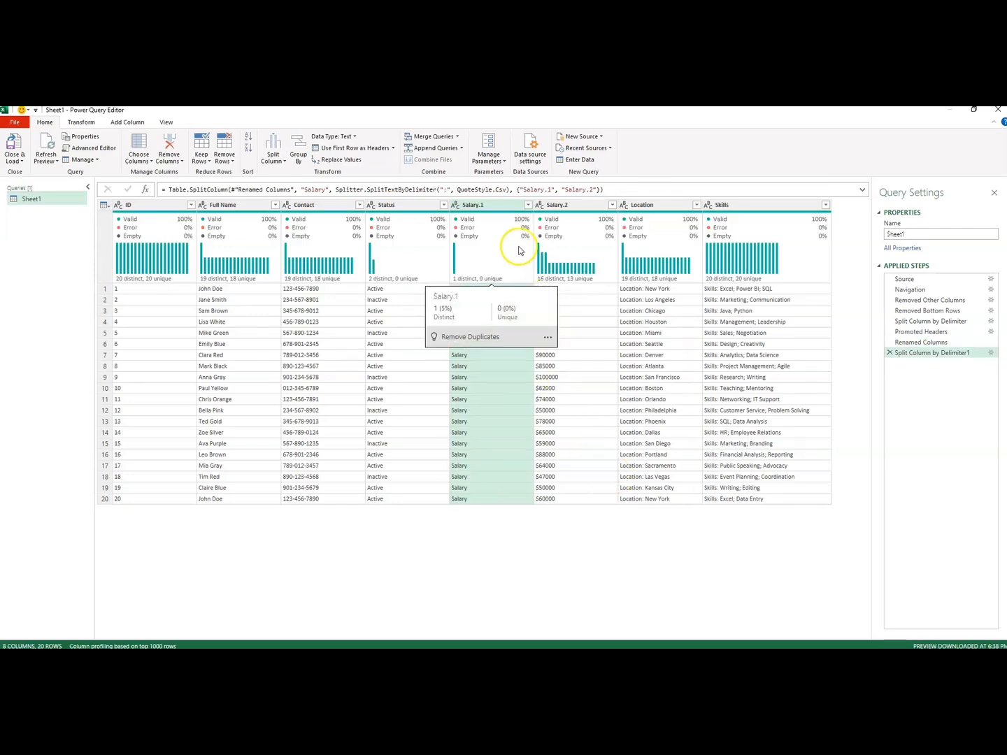
# - Remove the Salary.1 column holding only the label and rename Salary.2 to Salary
pyautogui.rightClick(481, 206)
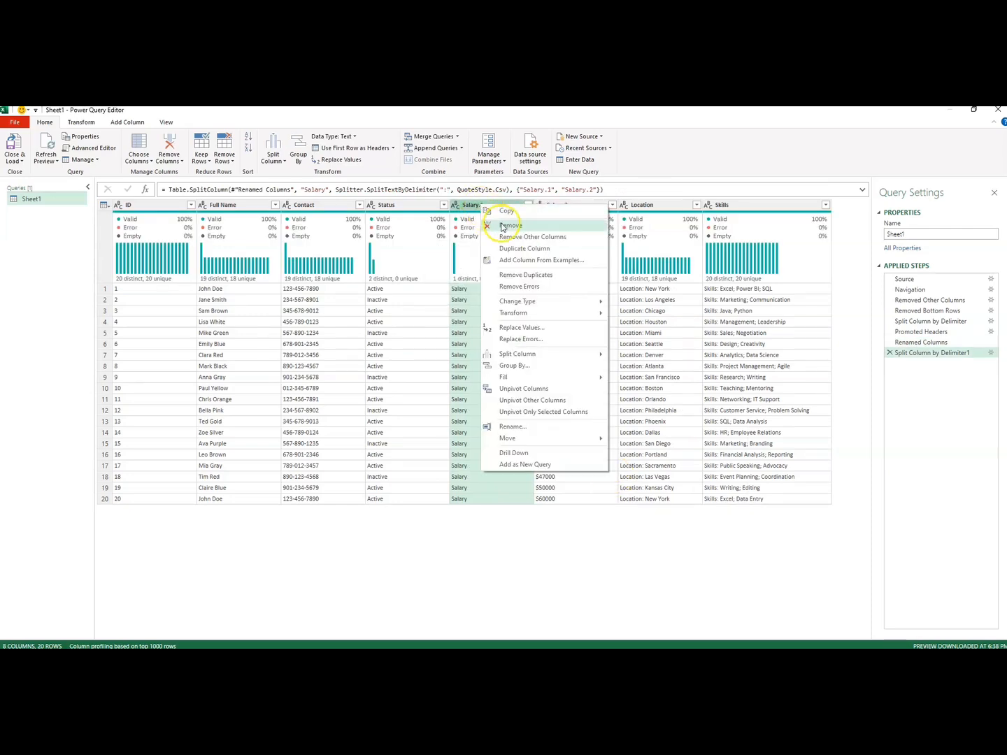
pyautogui.click(504, 225)
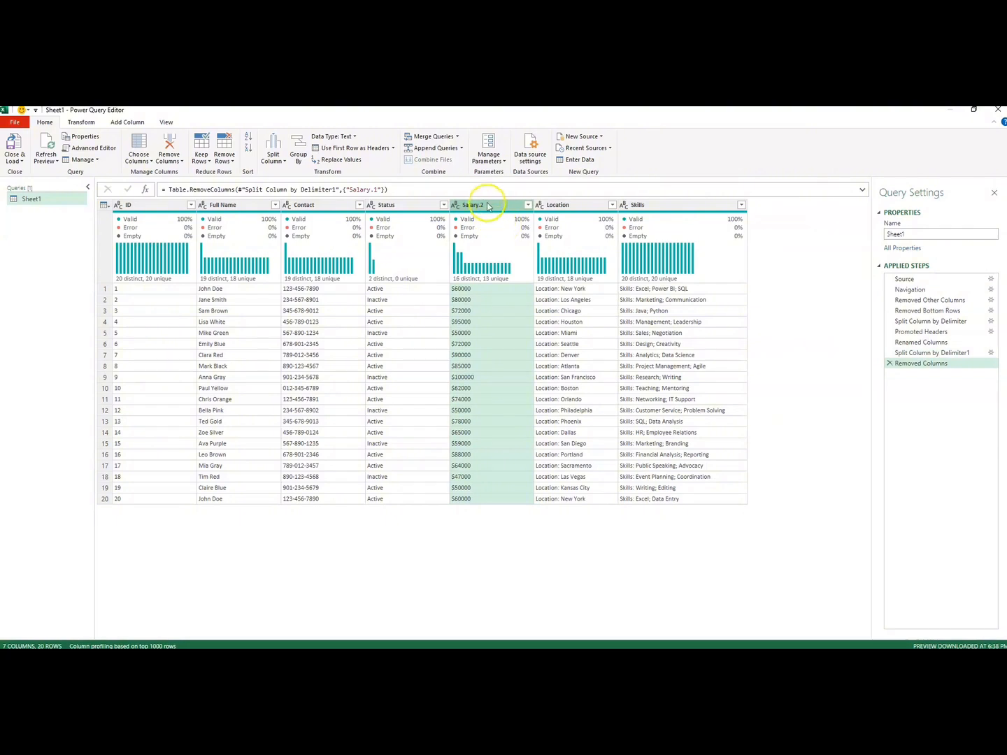
pyautogui.doubleClick(482, 205)
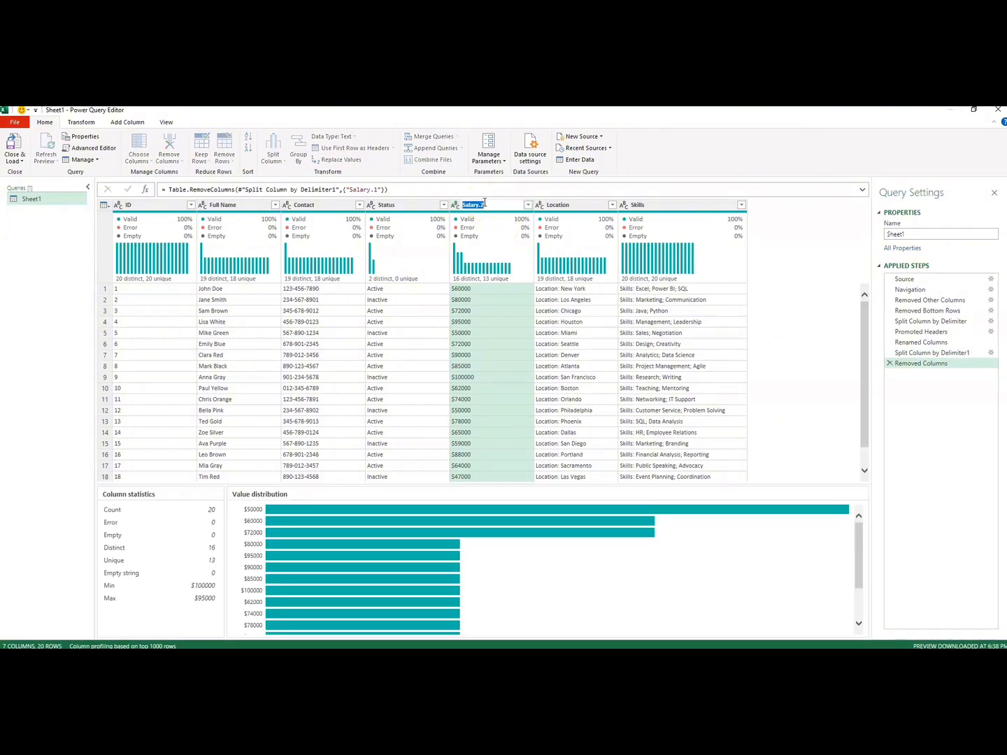
pyautogui.press('BackSpace')
pyautogui.write('Salary')
pyautogui.press('Return')
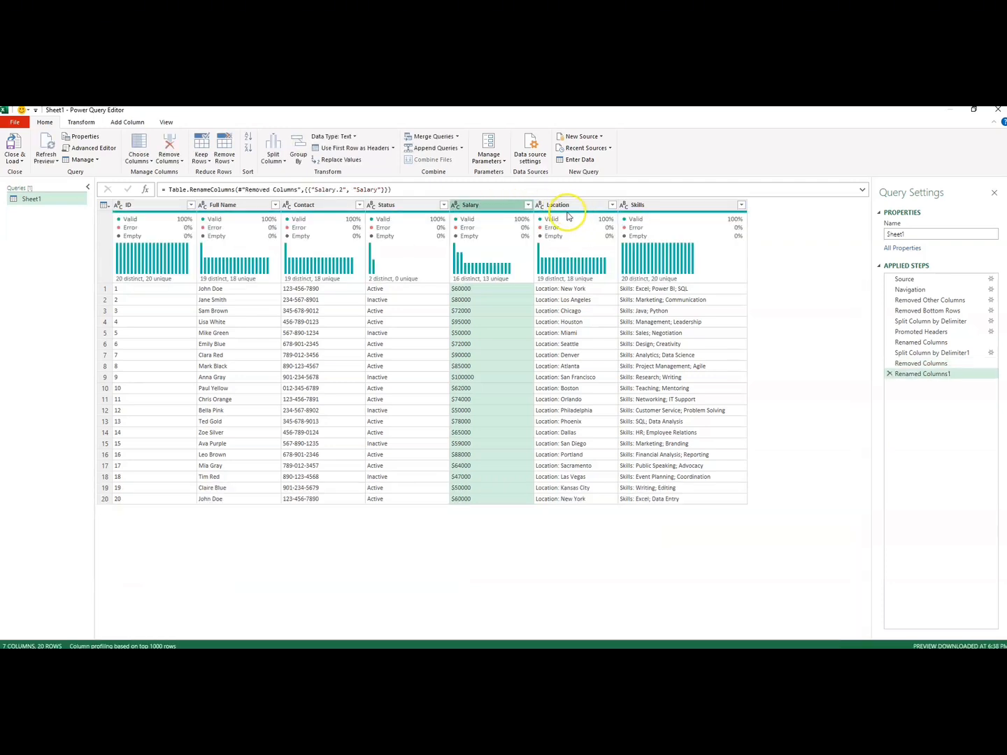
# - Replace the Location column's values with the text extracted after the ":" delimiter
pyautogui.click(558, 205)
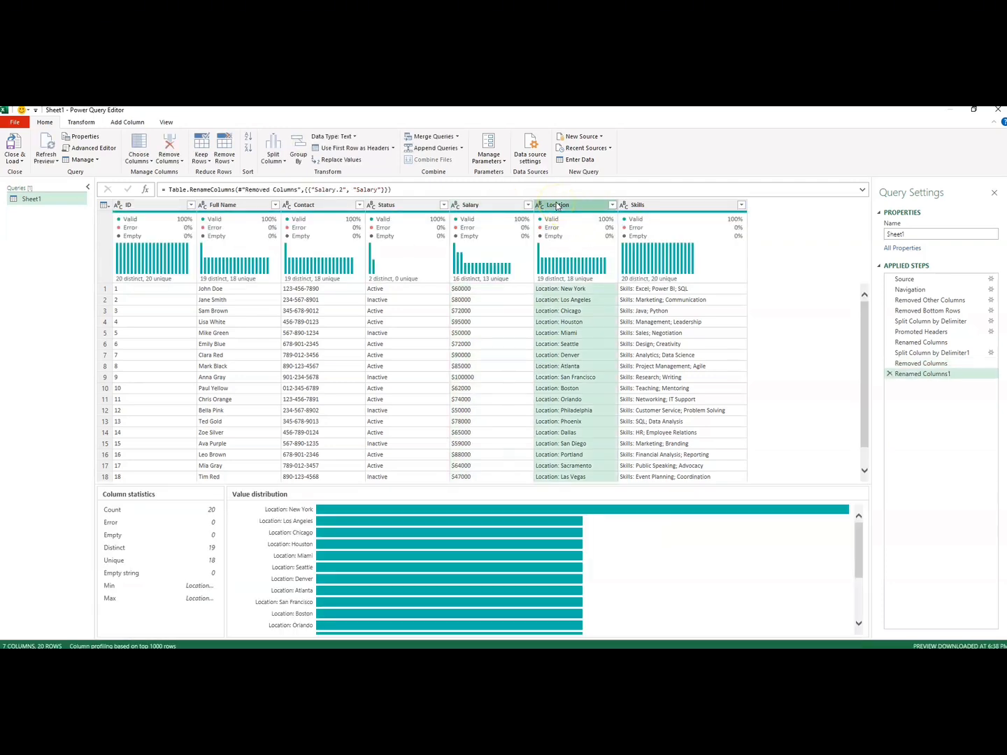
pyautogui.click(285, 163)
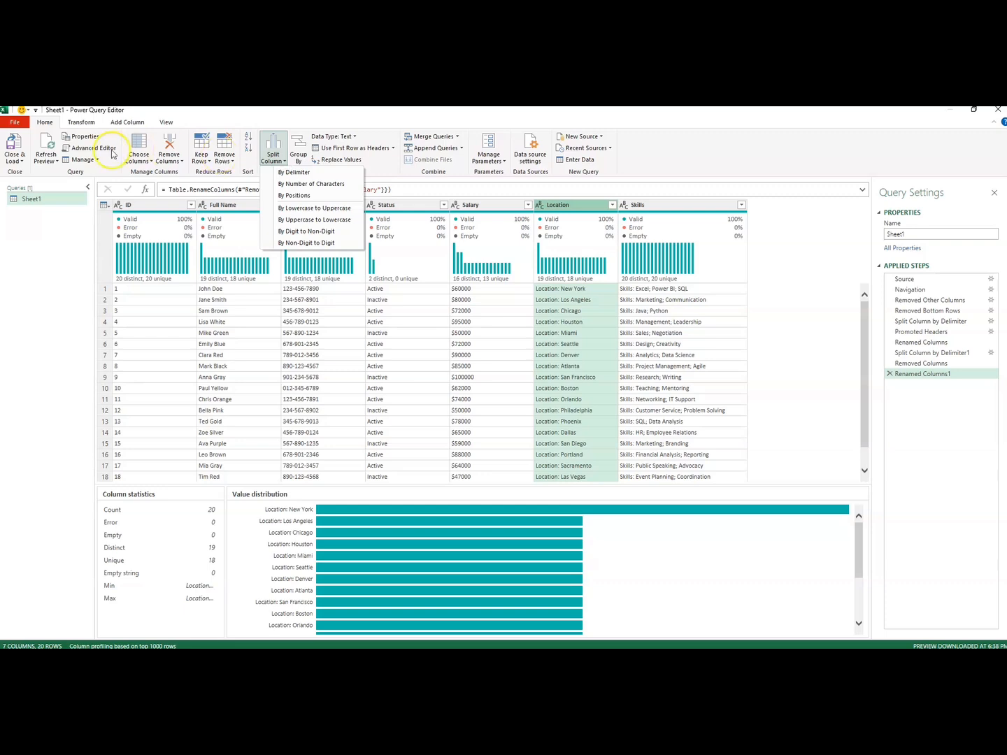
pyautogui.click(89, 124)
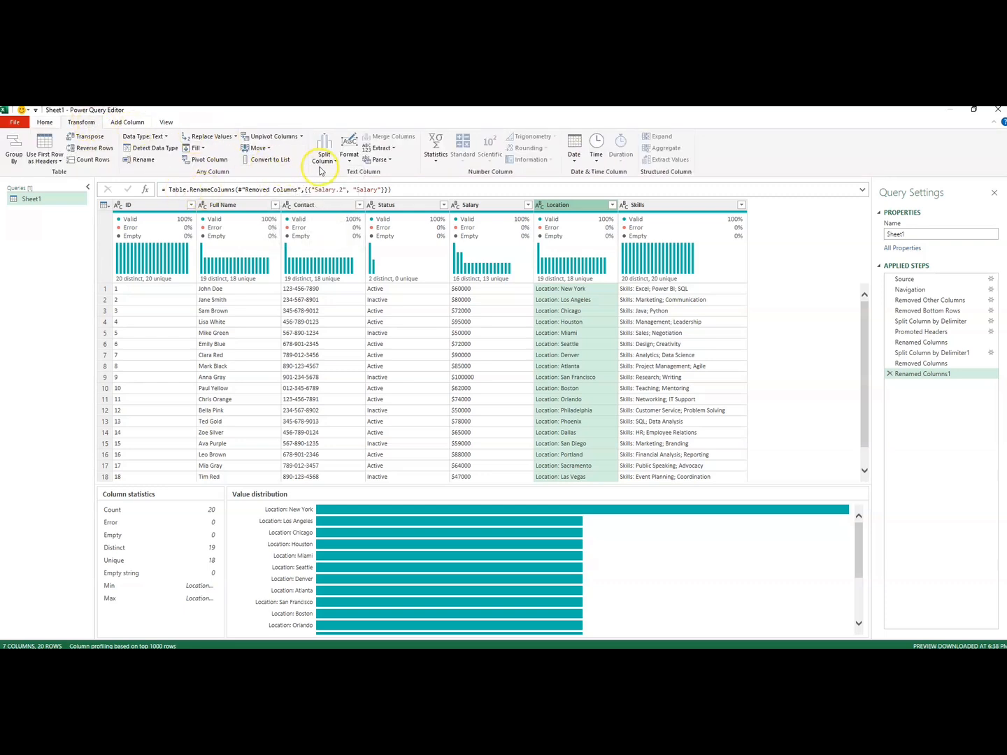
pyautogui.click(395, 149)
pyautogui.click(395, 150)
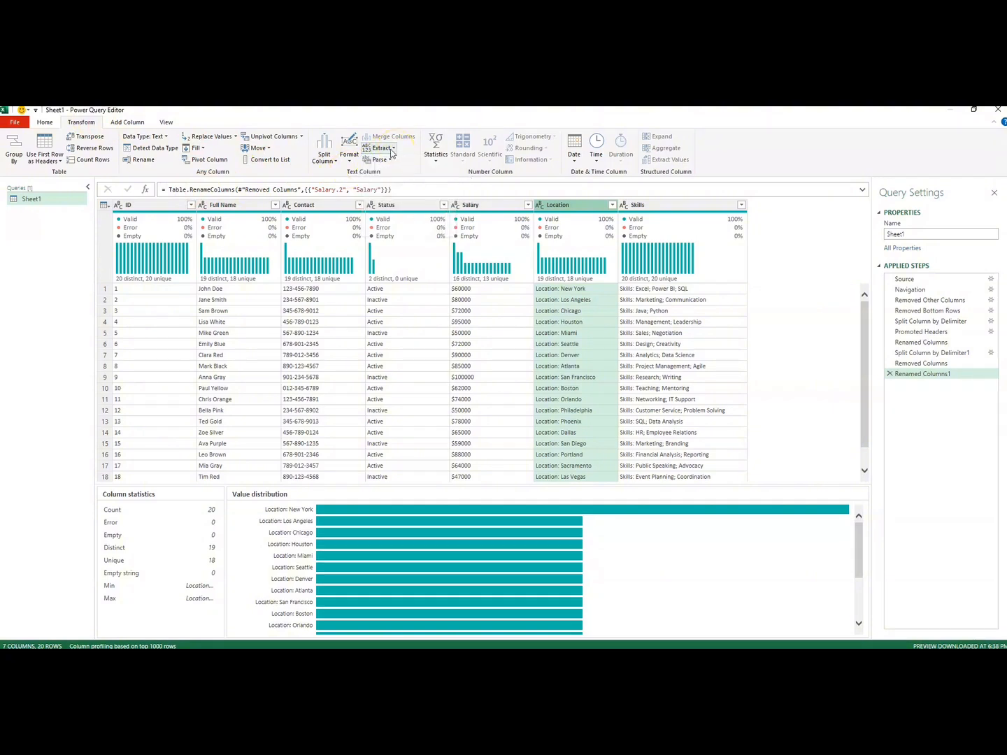
pyautogui.click(394, 150)
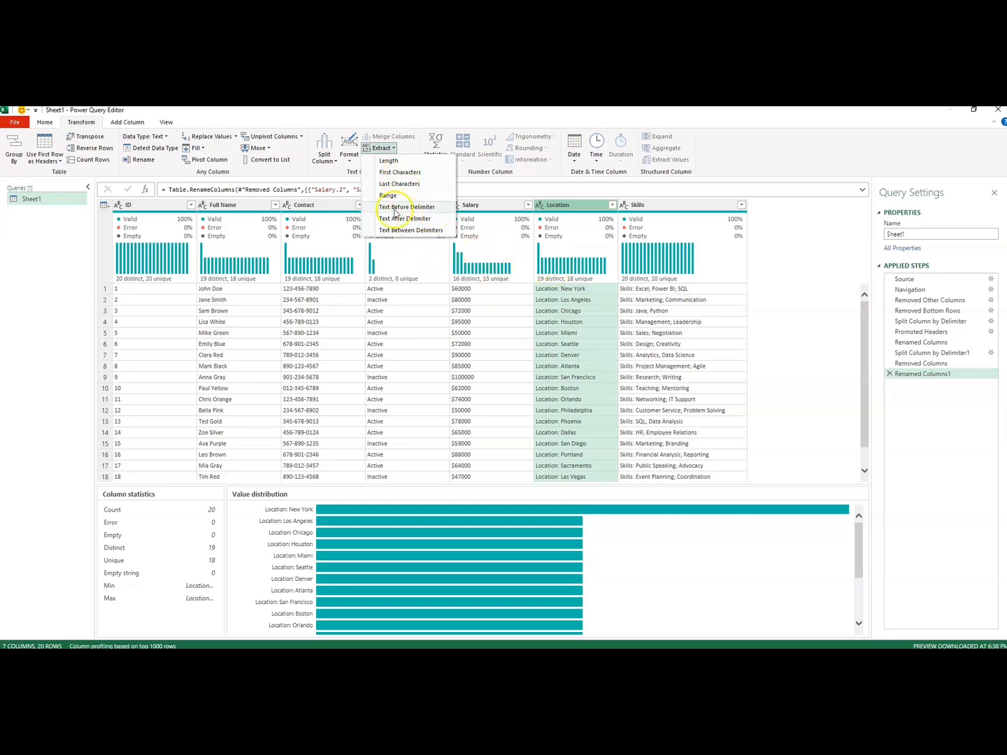
pyautogui.click(400, 173)
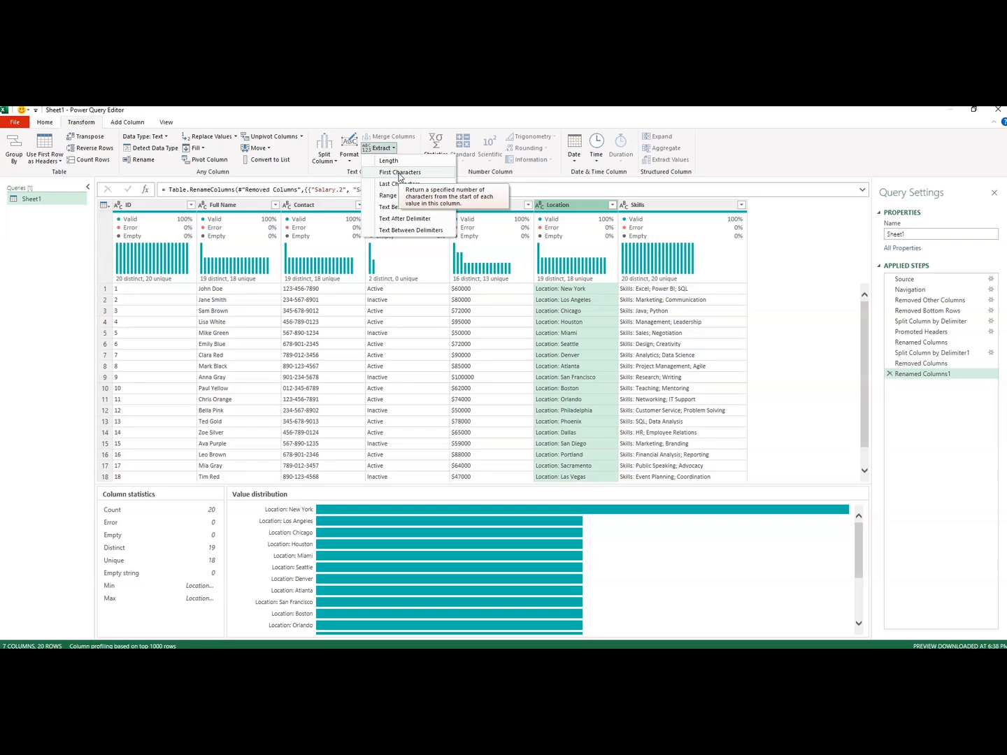
pyautogui.click(393, 187)
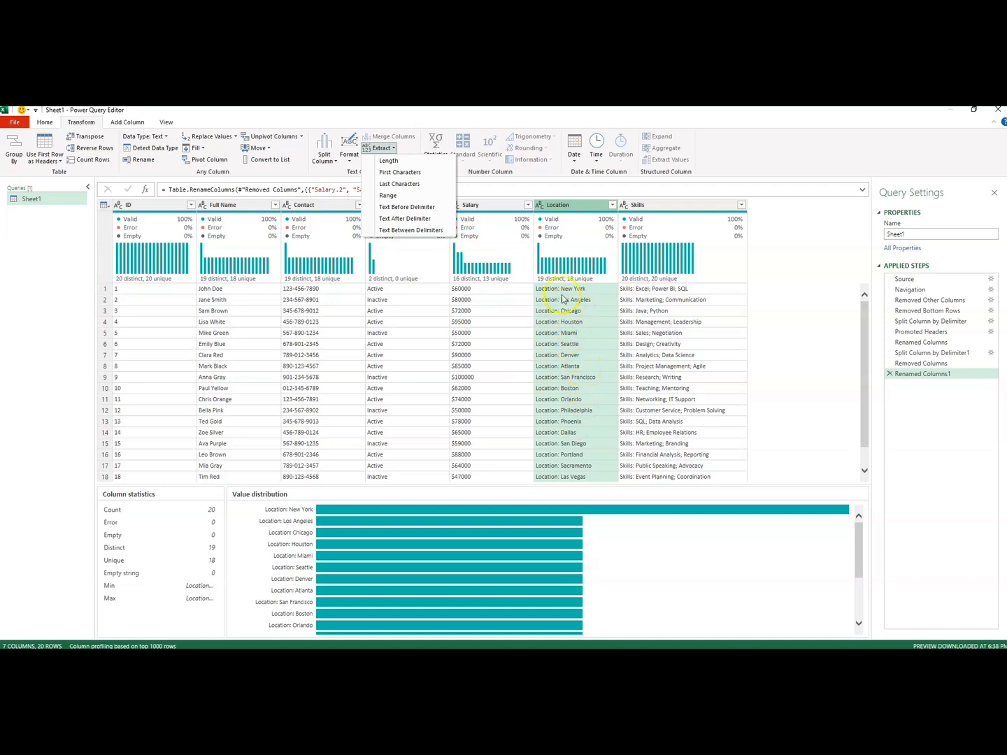
pyautogui.click(397, 218)
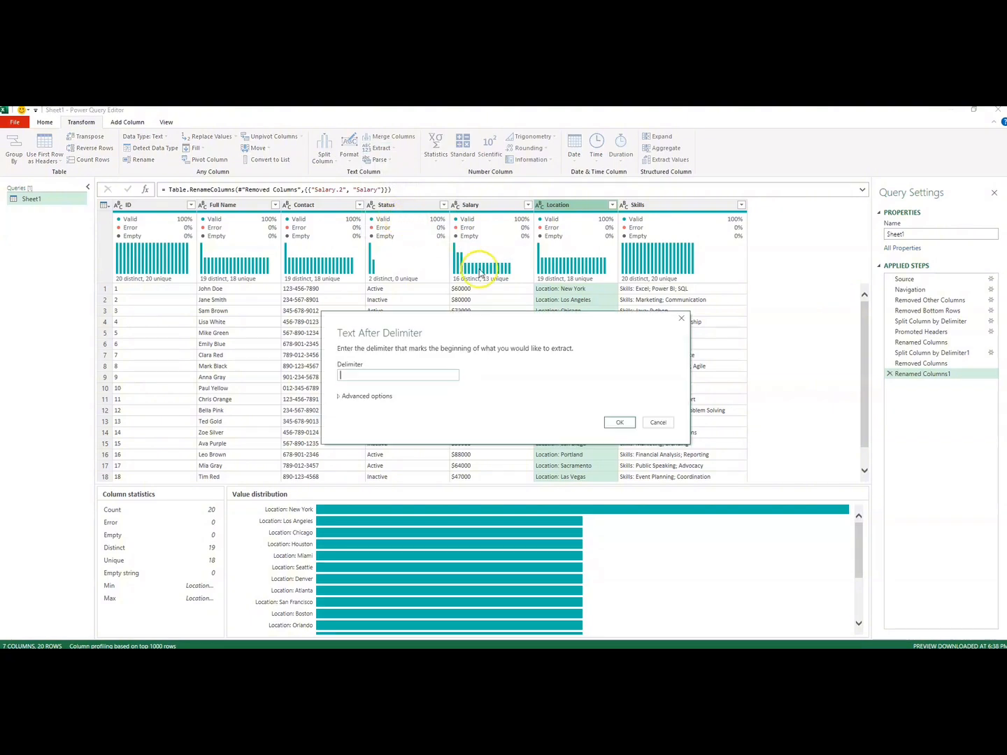
pyautogui.click(365, 376)
pyautogui.write(':')
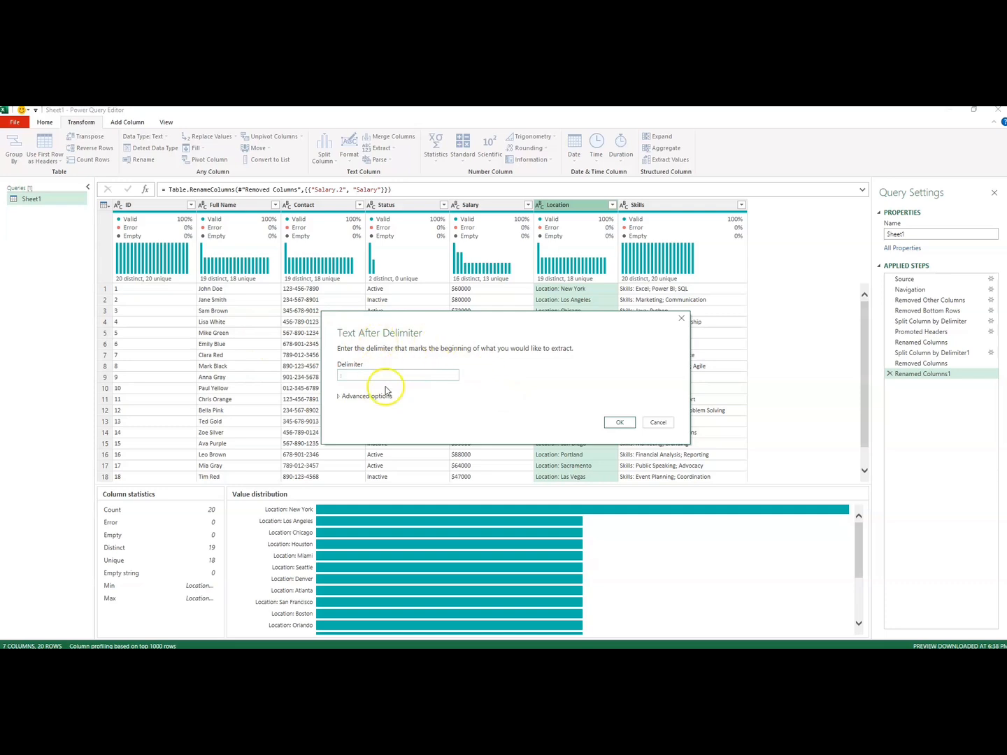
pyautogui.click(619, 424)
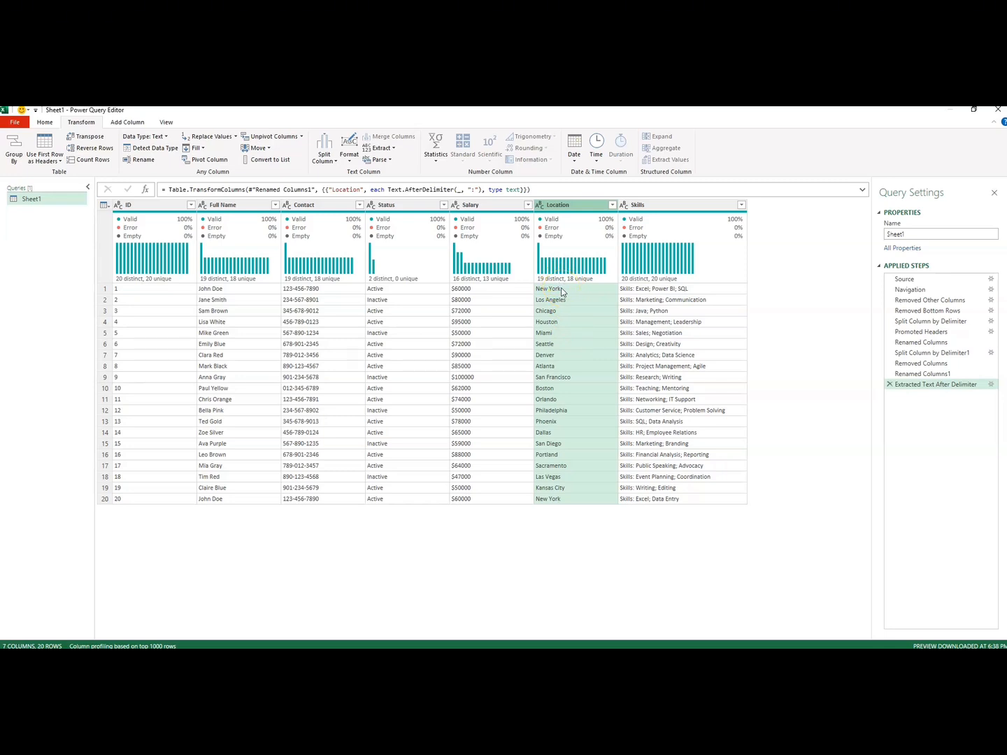
# - Extract the text after the ":" delimiter in the Skills column
pyautogui.click(661, 205)
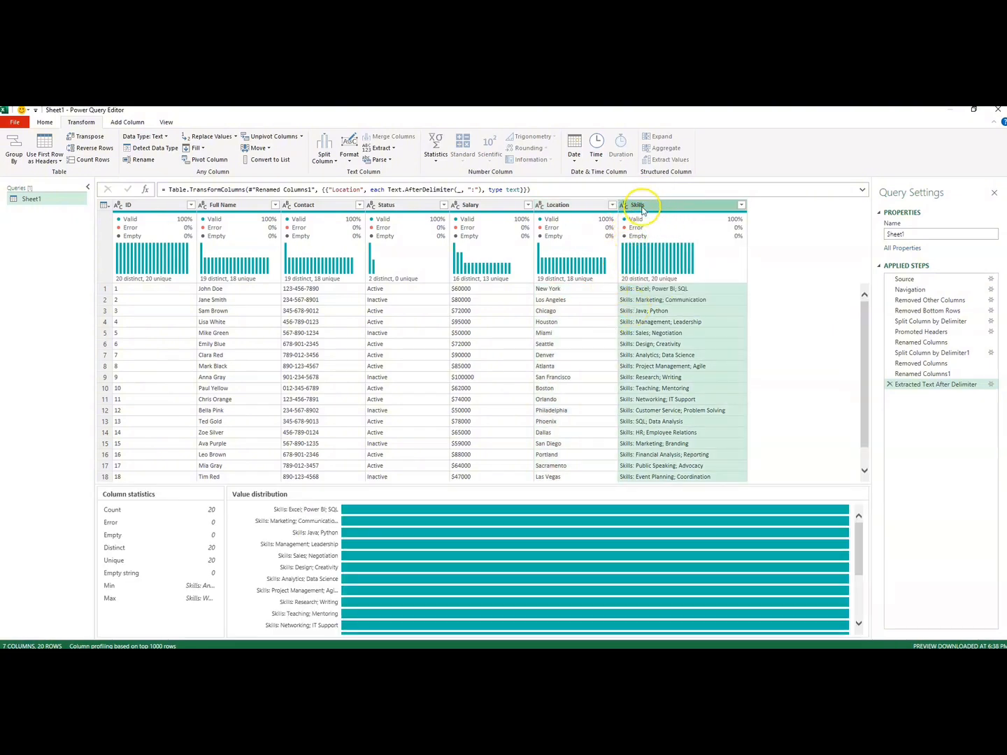
pyautogui.click(395, 149)
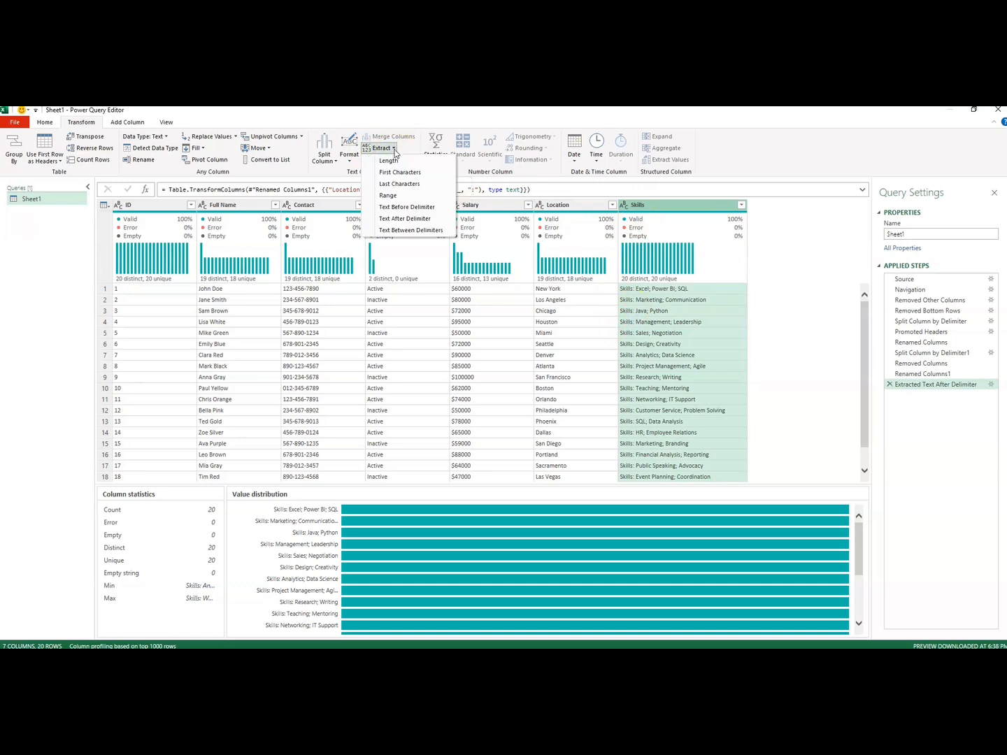
pyautogui.click(400, 220)
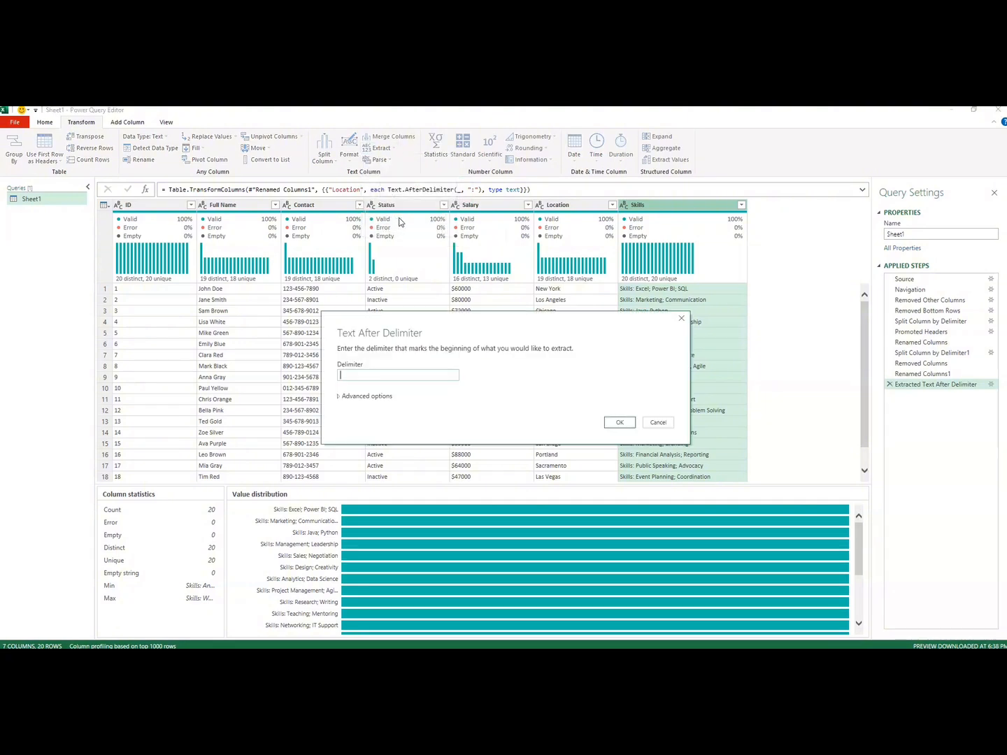
pyautogui.press('Return')
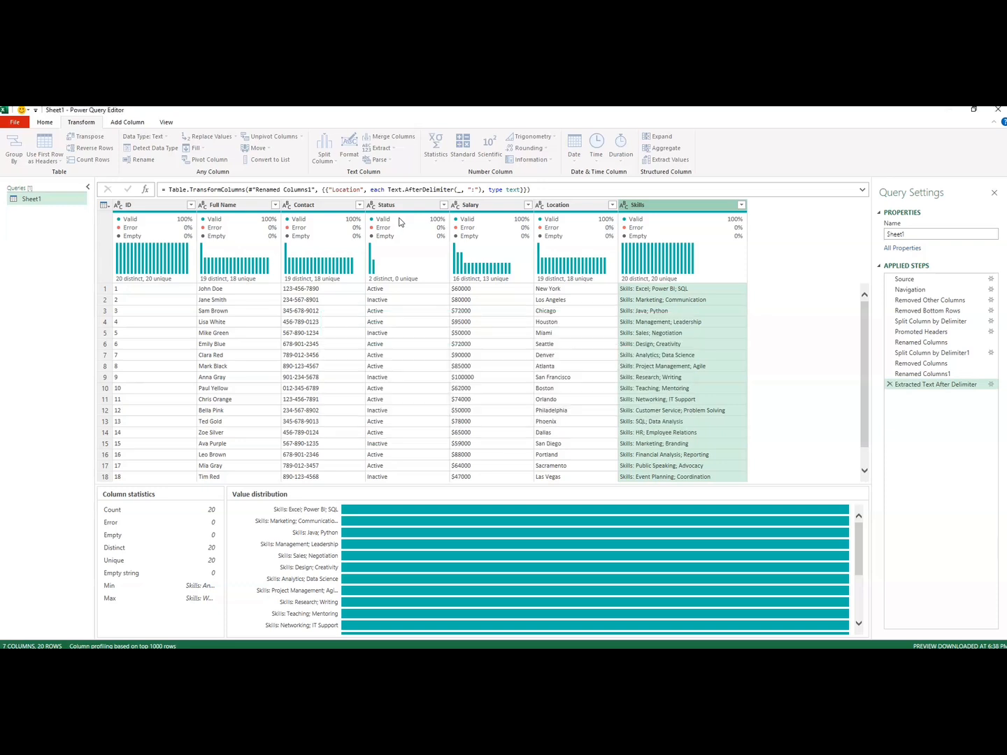
pyautogui.click(656, 212)
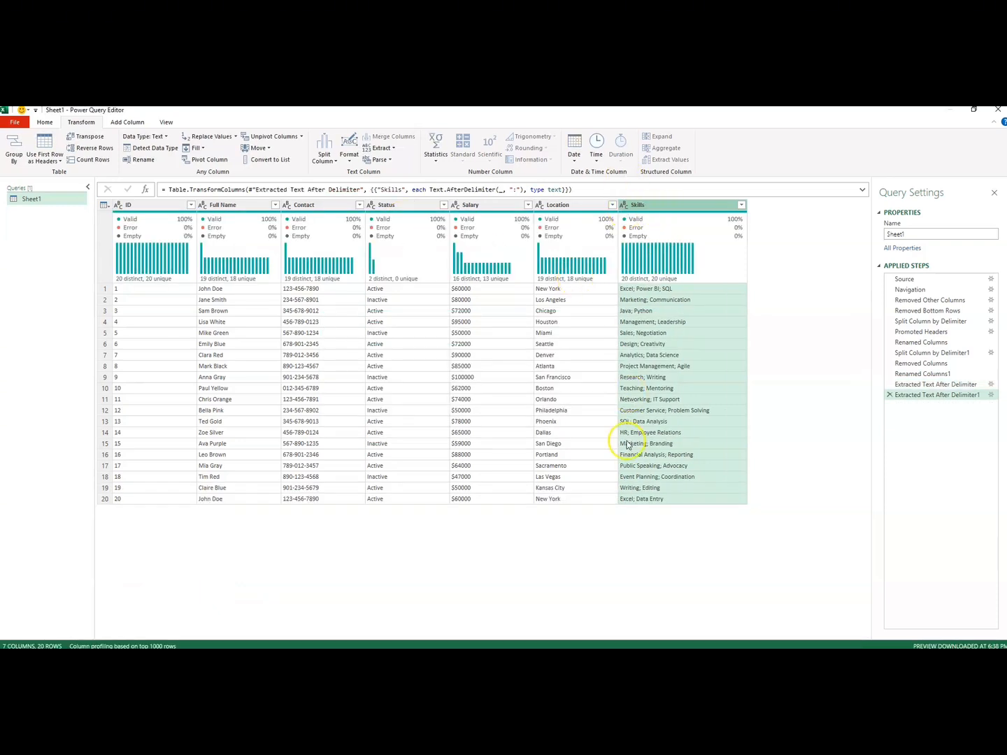
# - Try splitting the Skills column by semicolon at each occurrence, and delete that split from the applied steps
pyautogui.moveTo(545, 261)
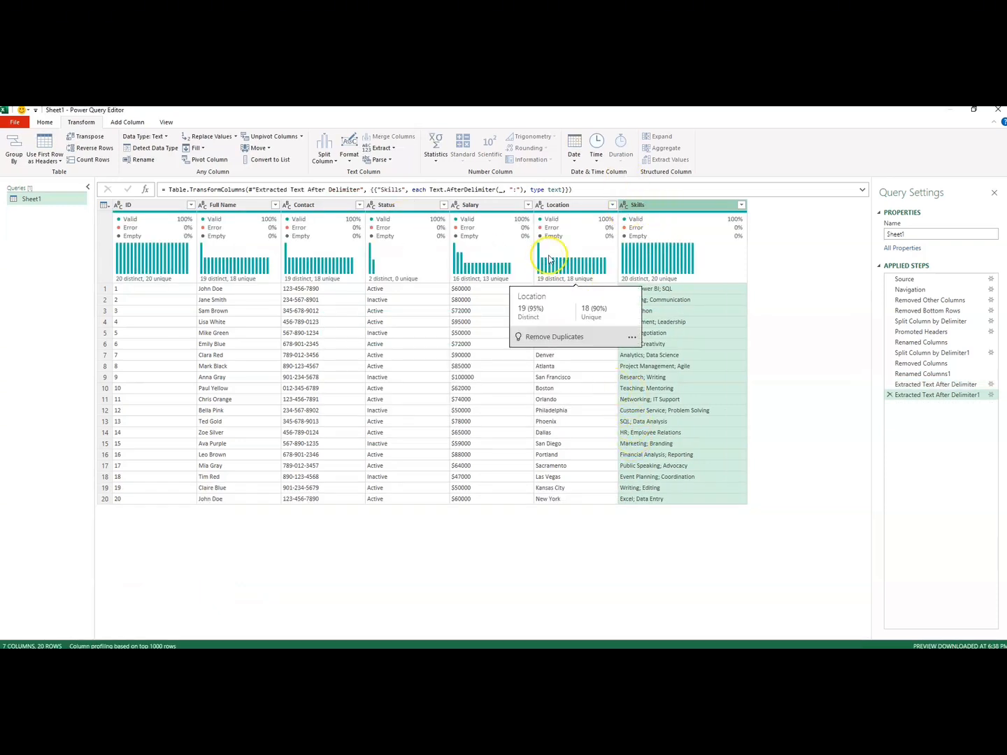
pyautogui.click(652, 208)
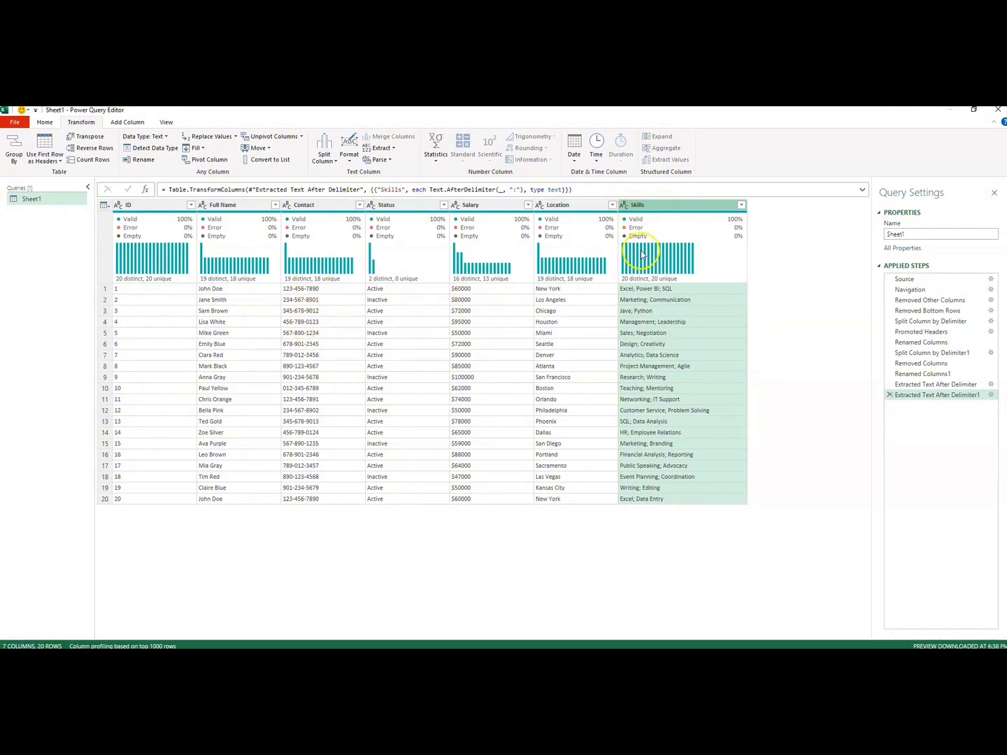
pyautogui.click(637, 207)
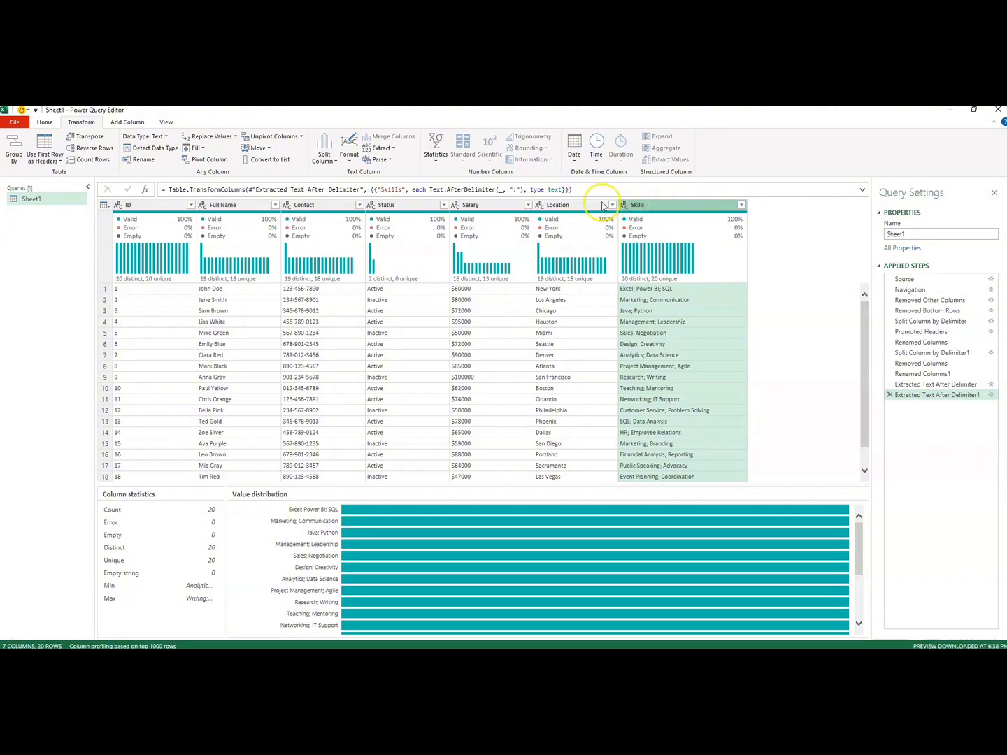
pyautogui.click(336, 162)
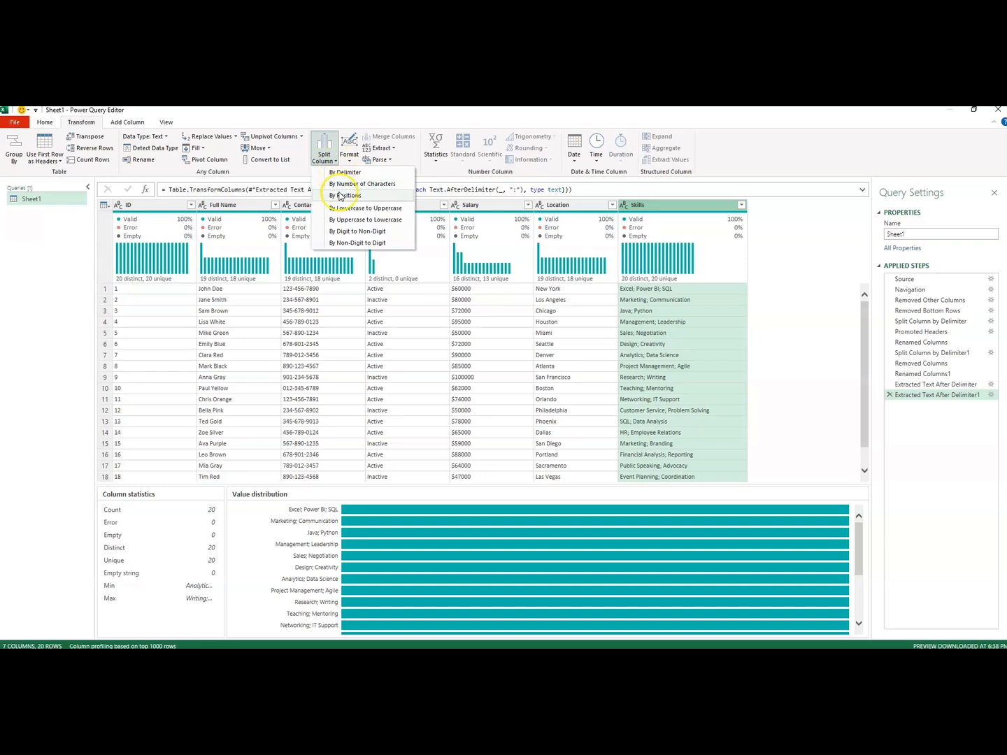
pyautogui.click(341, 175)
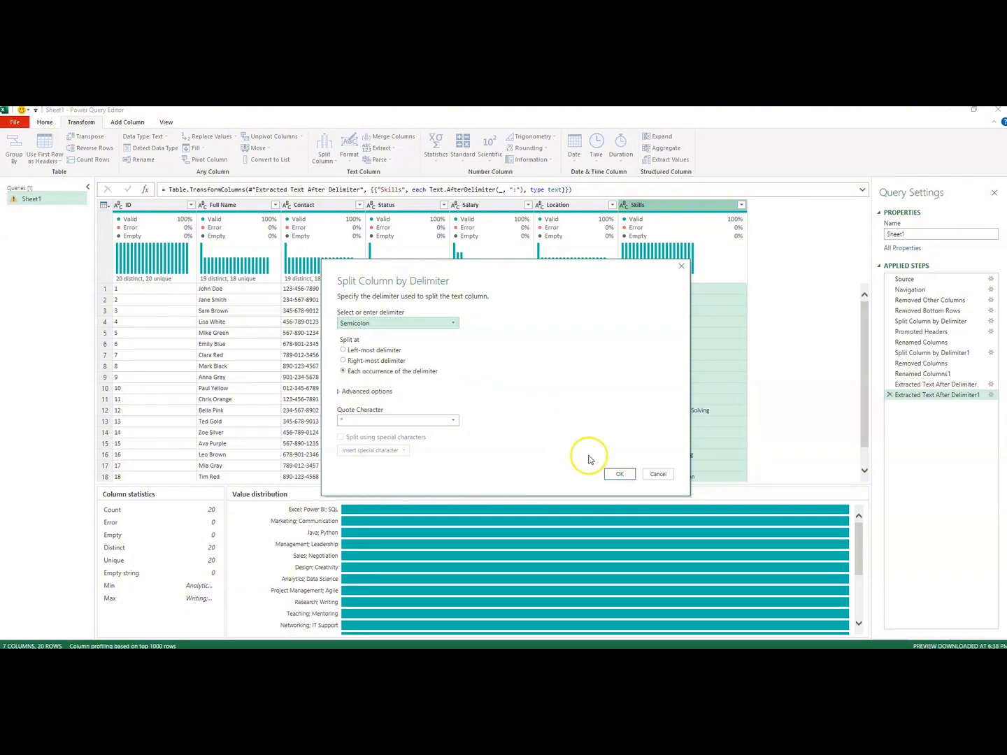
pyautogui.click(620, 477)
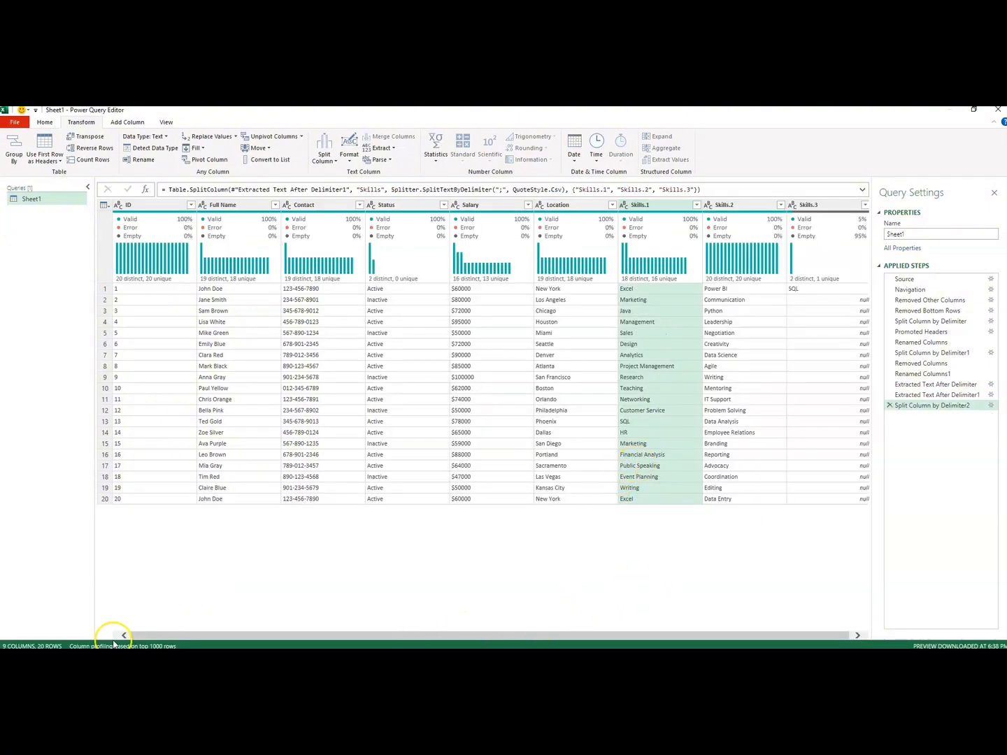
pyautogui.moveTo(164, 638); pyautogui.dragTo(322, 633)
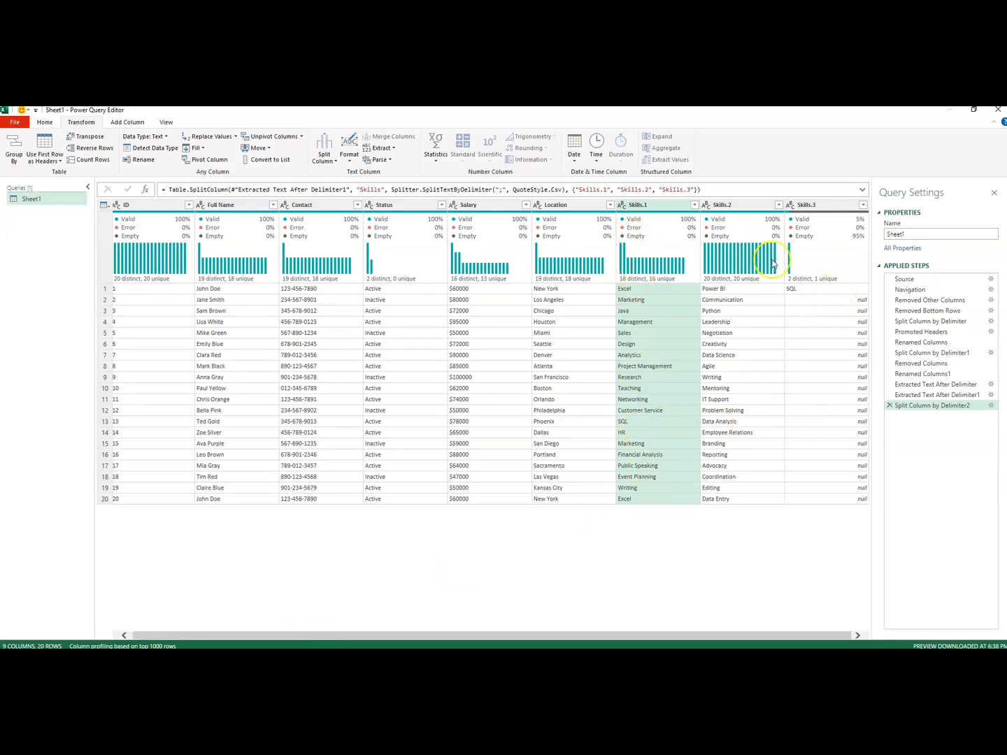
pyautogui.moveTo(773, 263)
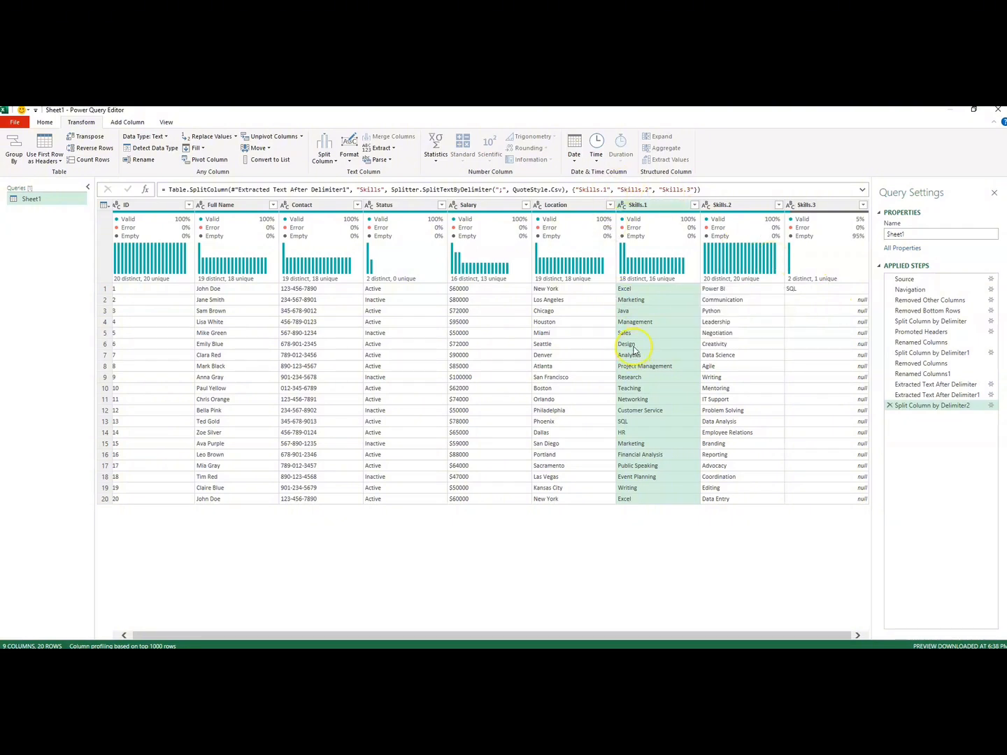
pyautogui.click(889, 407)
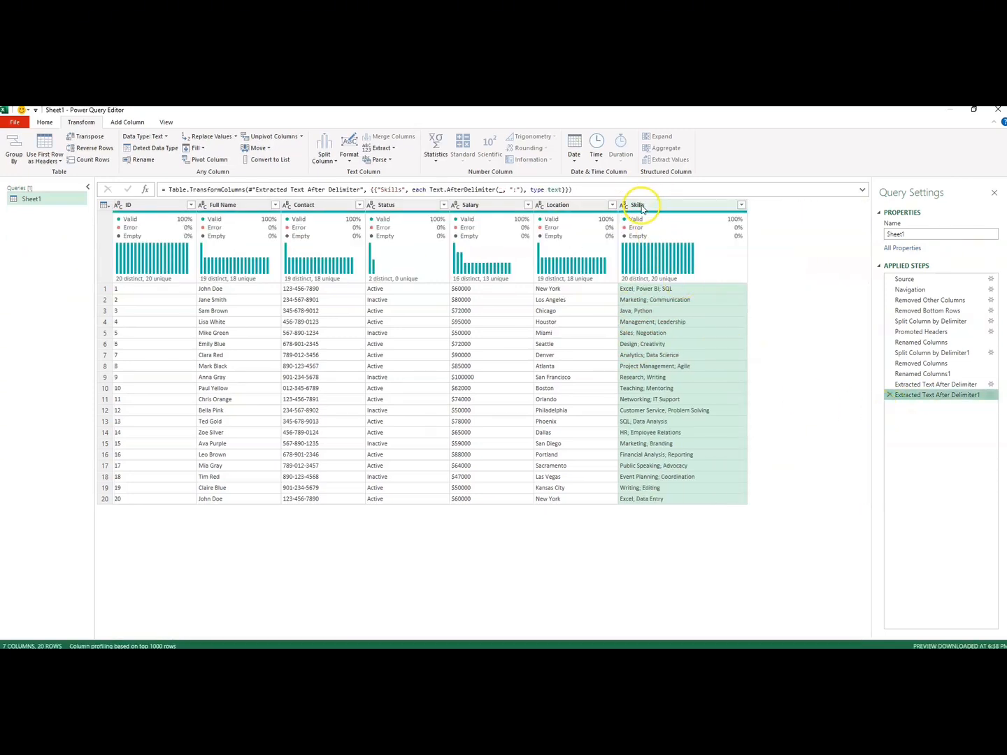
# - Split the Skills column by semicolon at each occurrence of the delimiter, into rows instead of columns
pyautogui.click(641, 207)
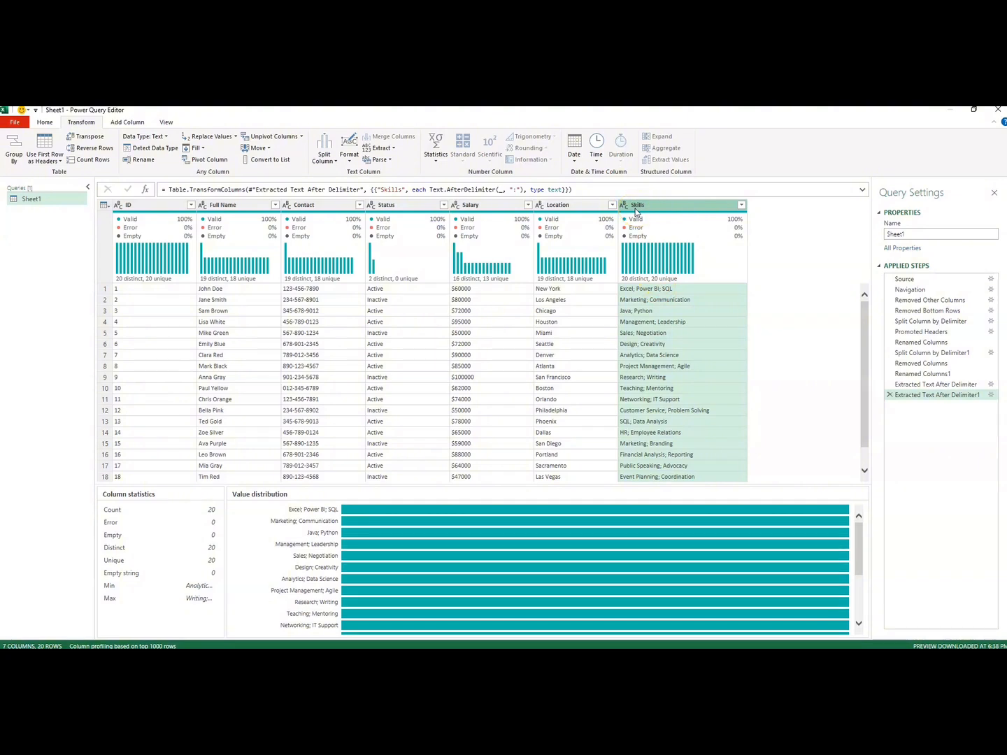
pyautogui.click(335, 163)
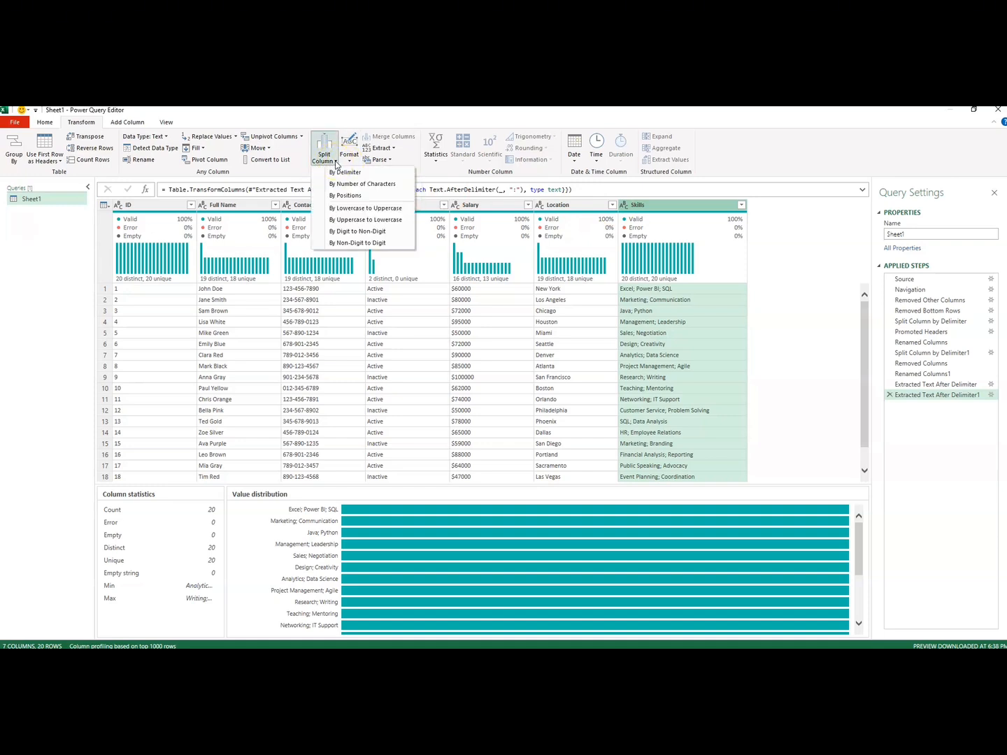
pyautogui.click(345, 172)
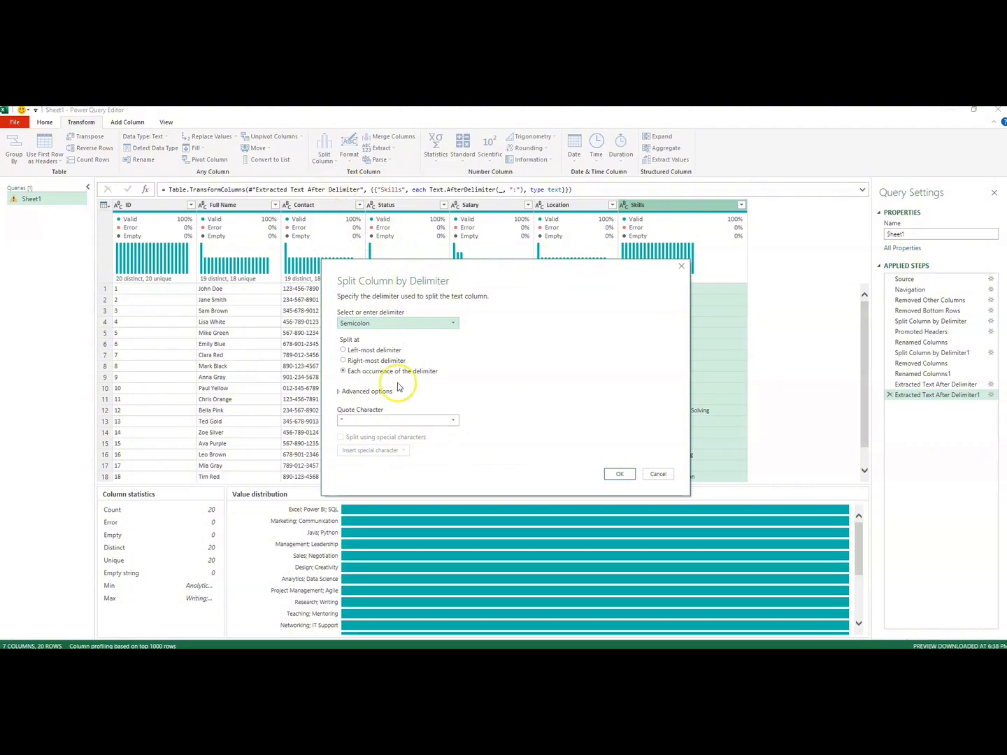
pyautogui.moveTo(472, 278); pyautogui.dragTo(452, 263)
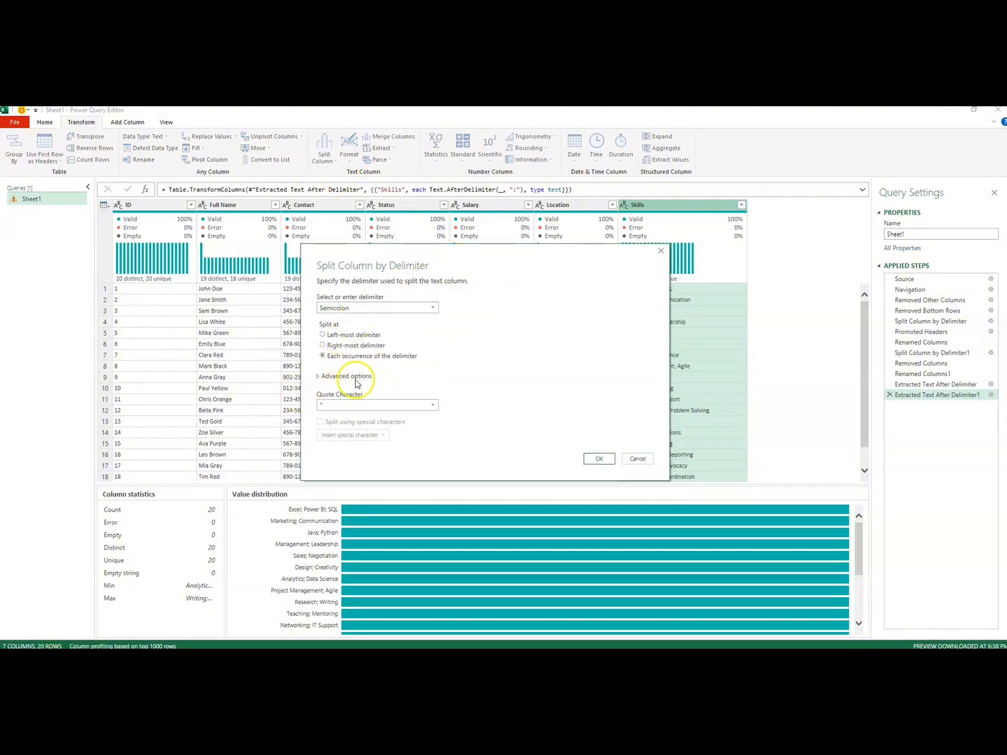
pyautogui.click(319, 379)
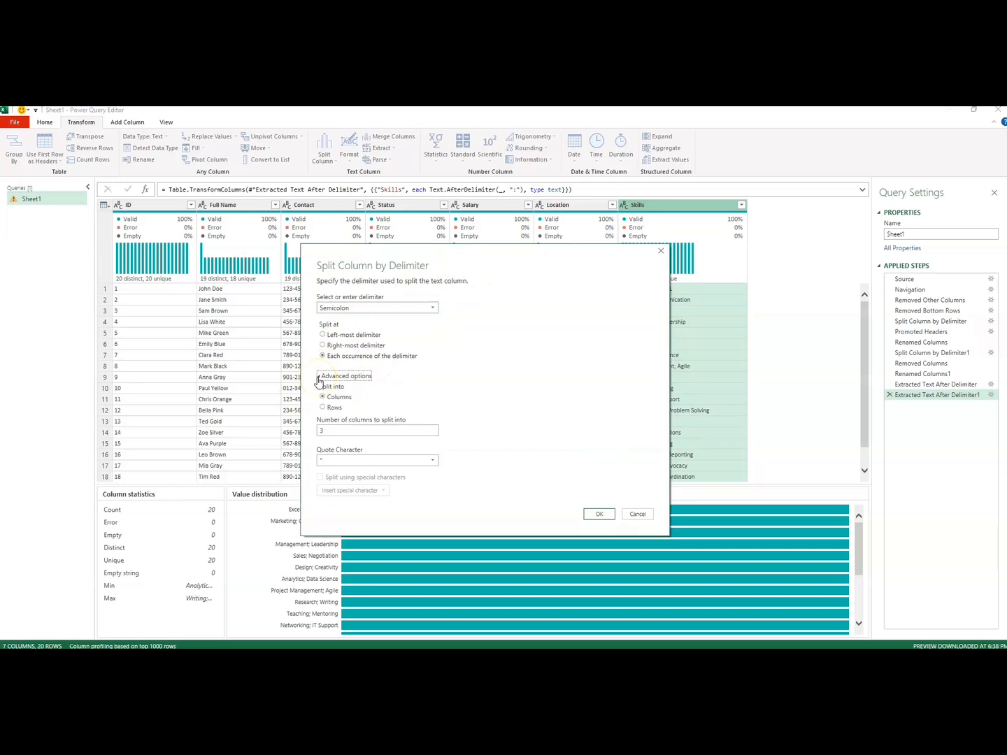
pyautogui.click(324, 409)
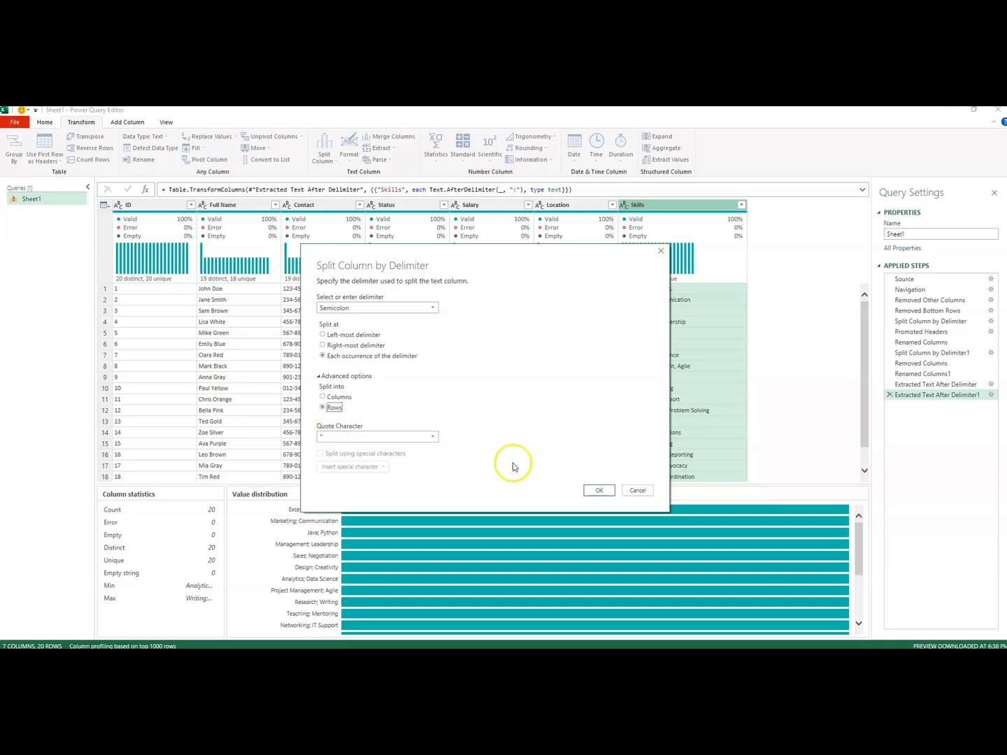
pyautogui.click(600, 492)
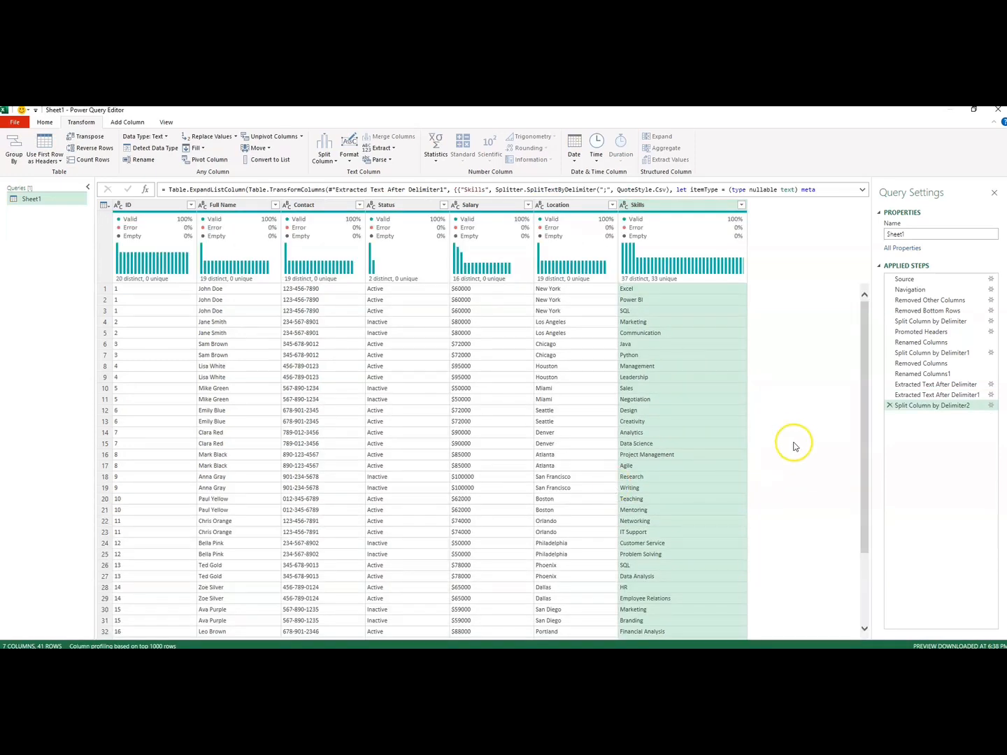
pyautogui.moveTo(863, 366)
pyautogui.mouseDown()
pyautogui.moveTo(866, 395)
pyautogui.moveTo(857, 342)
pyautogui.mouseUp()
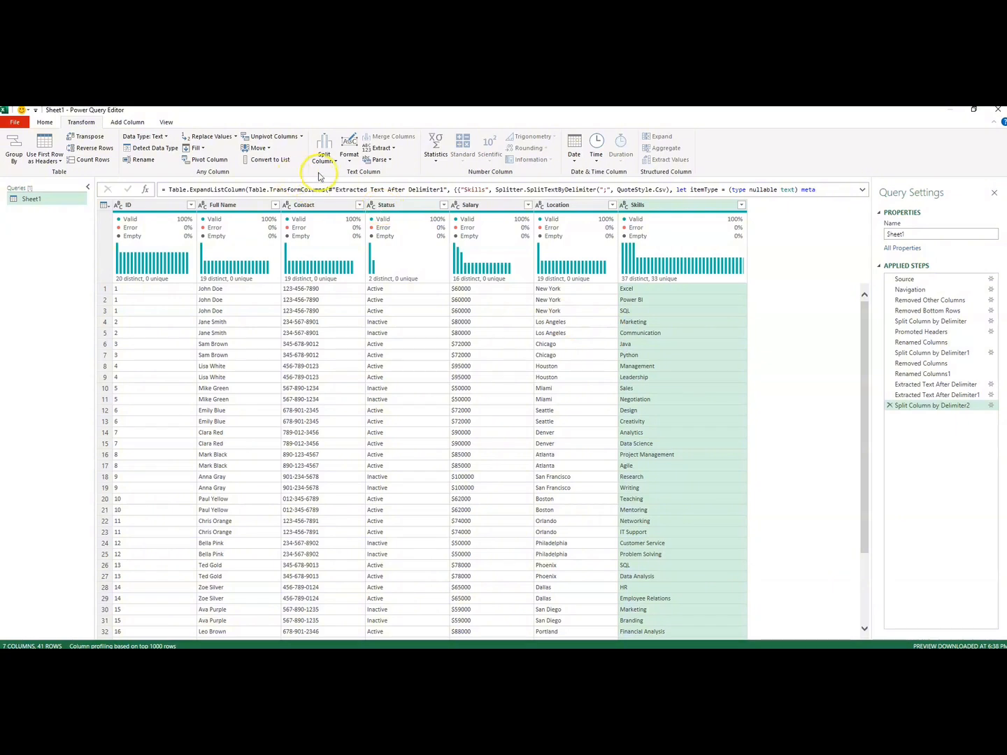
pyautogui.click(335, 161)
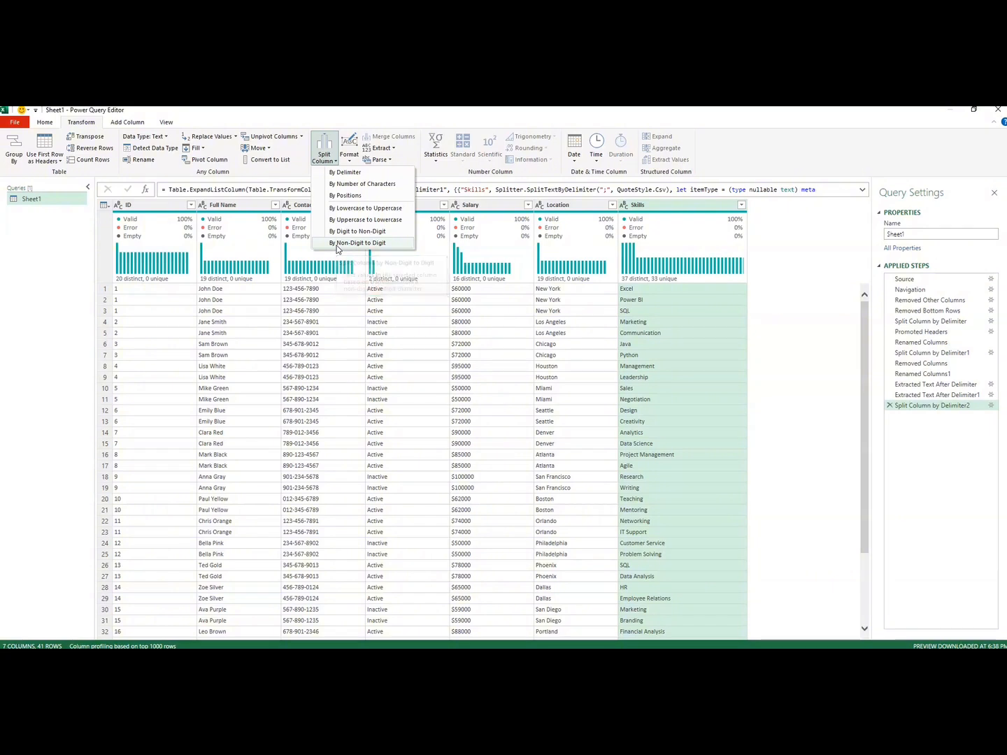
pyautogui.click(391, 150)
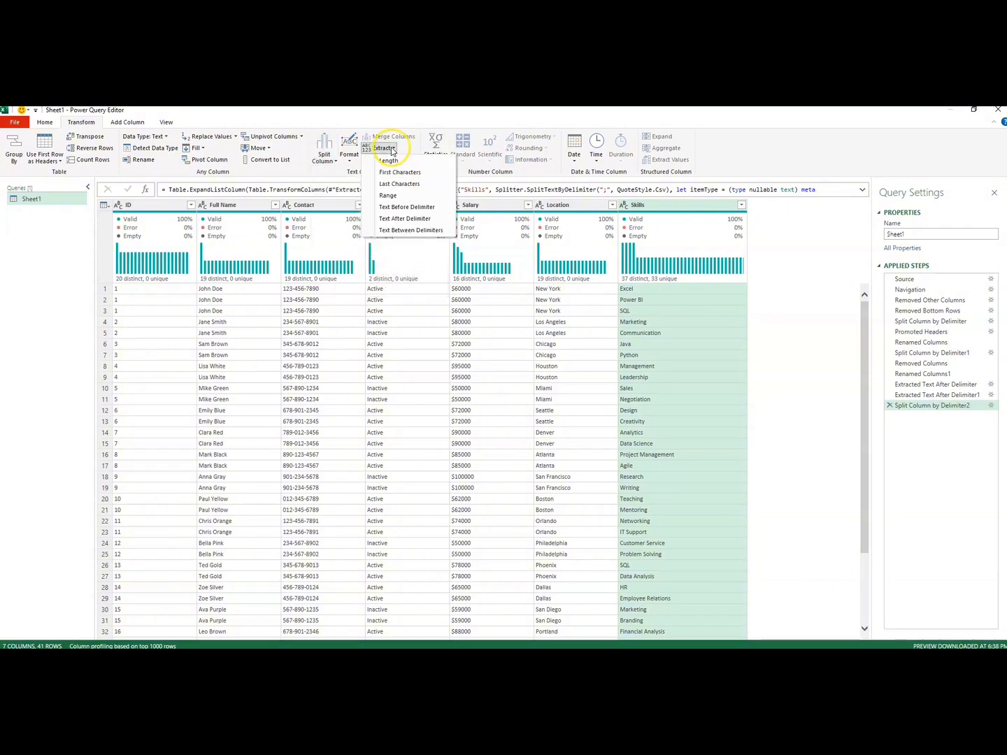